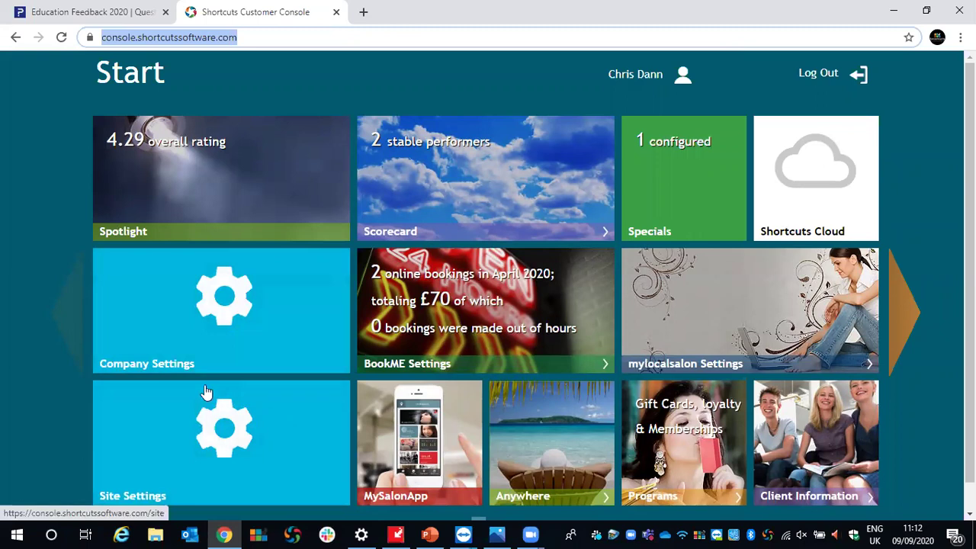
Open the site settings and keep Shortcuts Retreat Birmingham as the selected site.
{"action": "left_click", "coordinate": [161, 412]}
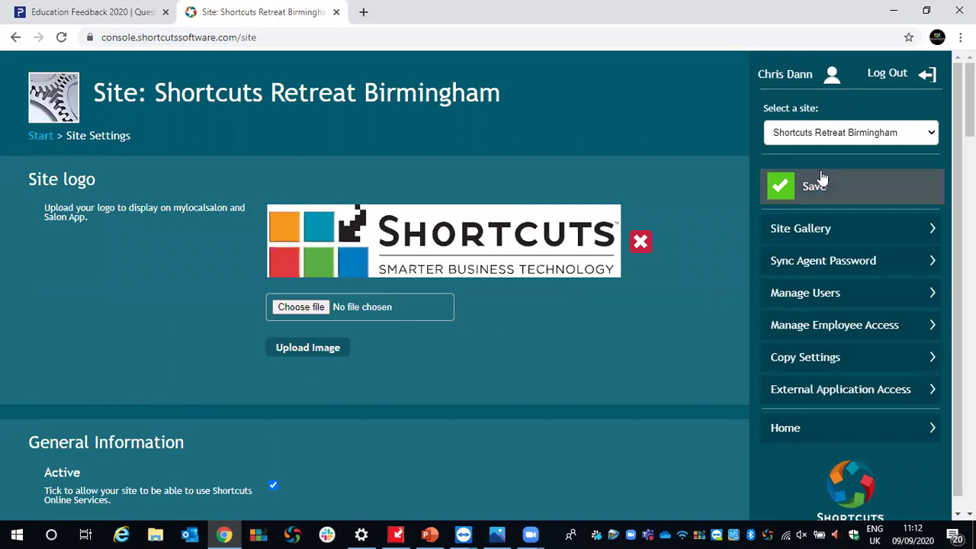
{"action": "left_click", "coordinate": [877, 134]}
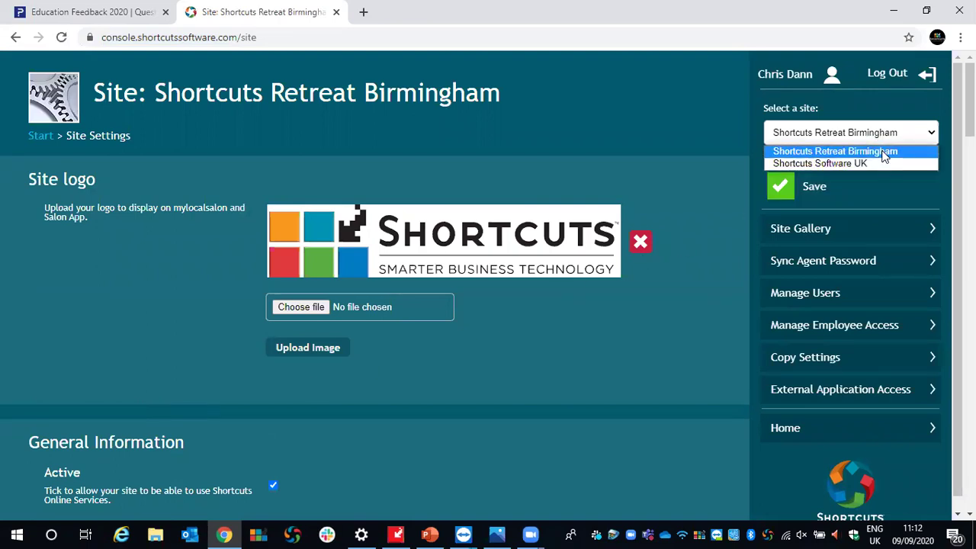
{"action": "left_click", "coordinate": [737, 135]}
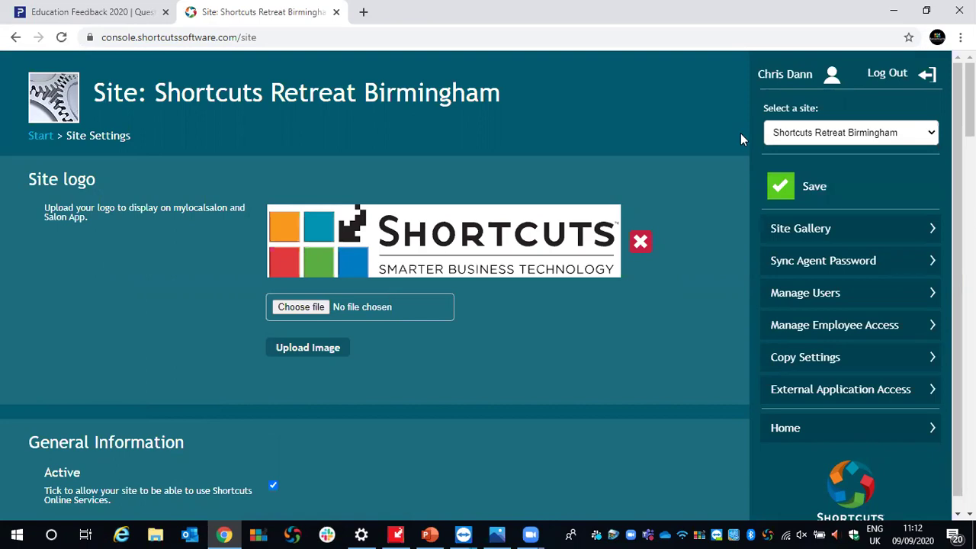
Review the Stripe payment provider section and its fees, then save the site settings.
{"action": "scroll", "coordinate": [654, 134], "scroll_direction": "down", "scroll_amount": 5}
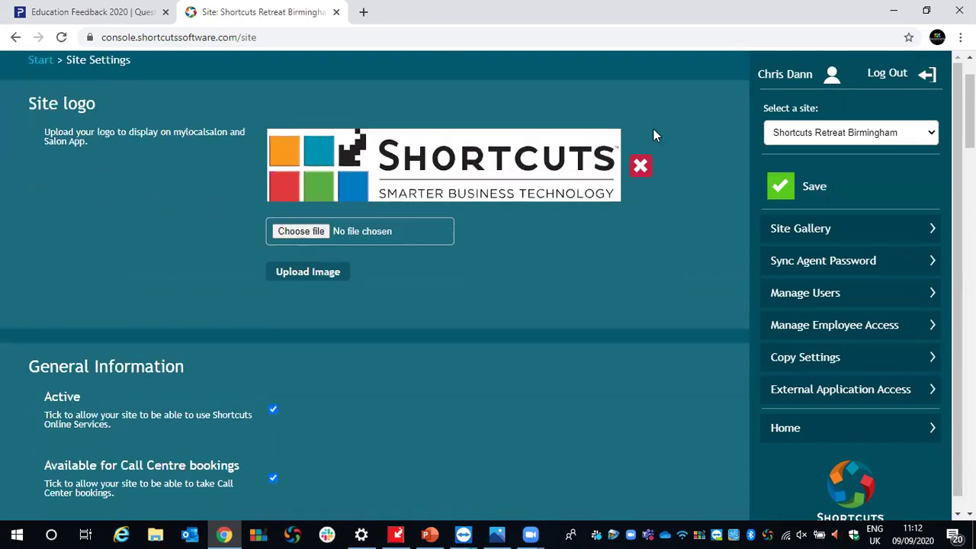
{"action": "scroll", "coordinate": [652, 134], "scroll_direction": "down", "scroll_amount": 10}
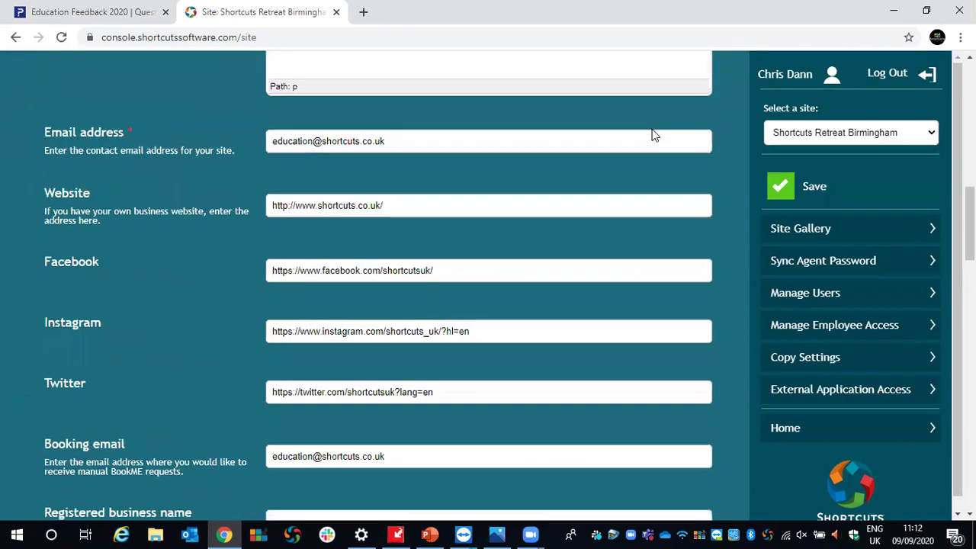
{"action": "scroll", "coordinate": [653, 135], "scroll_direction": "down", "scroll_amount": 12}
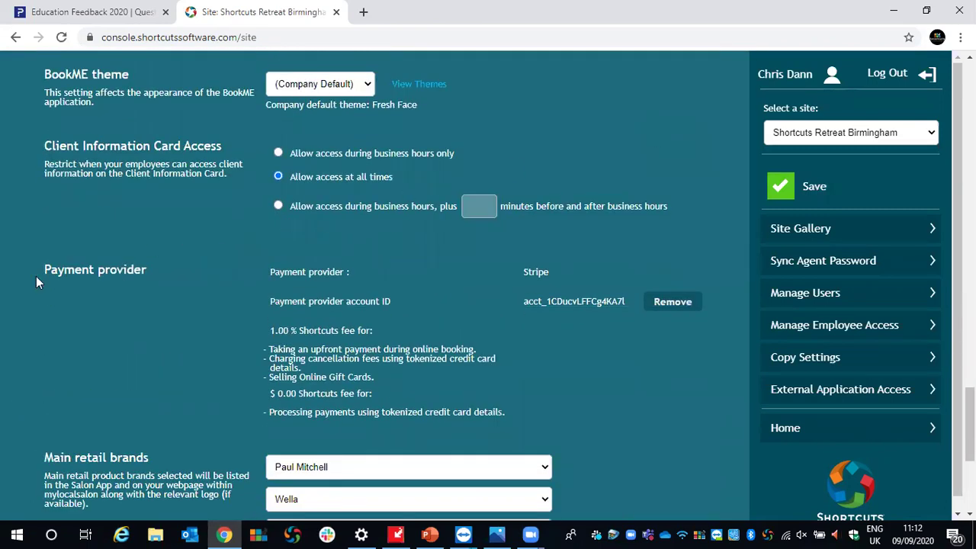
{"action": "left_click_drag", "start_coordinate": [40, 271], "coordinate": [102, 277]}
{"action": "left_click", "coordinate": [792, 197]}
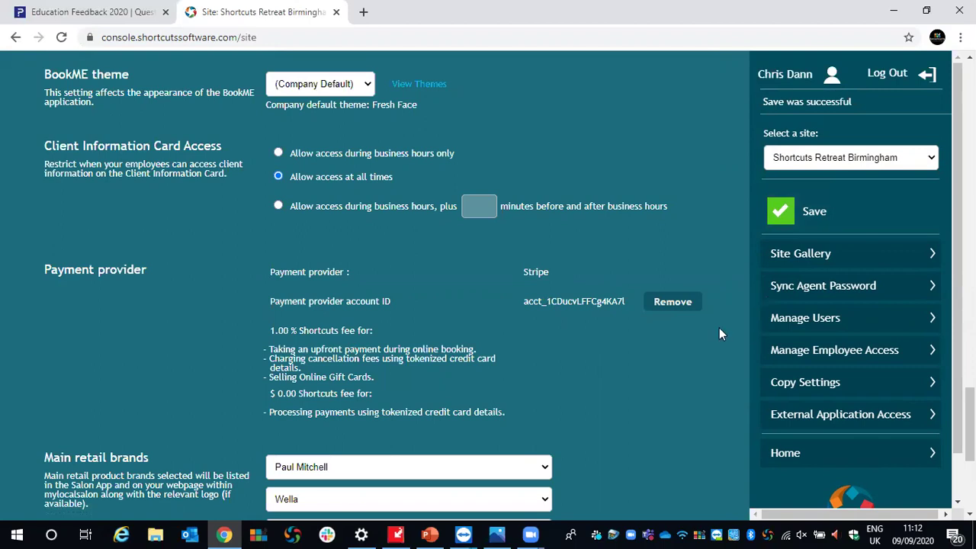
Return to the console Start page, where BookME shows 2 April 2020 bookings totalling £70.
{"action": "scroll", "coordinate": [719, 328], "scroll_direction": "up", "scroll_amount": 3}
{"action": "scroll", "coordinate": [721, 330], "scroll_direction": "up", "scroll_amount": 12}
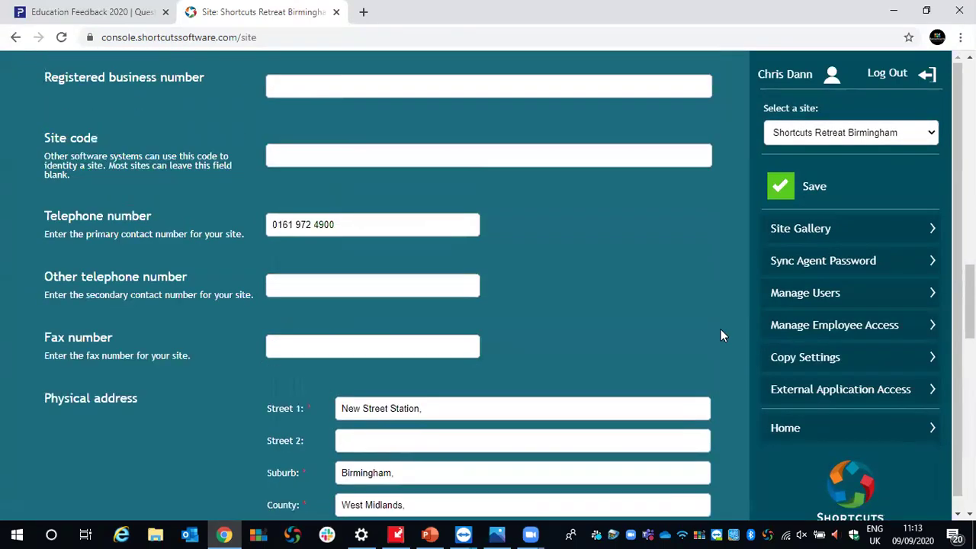
{"action": "left_click", "coordinate": [789, 432]}
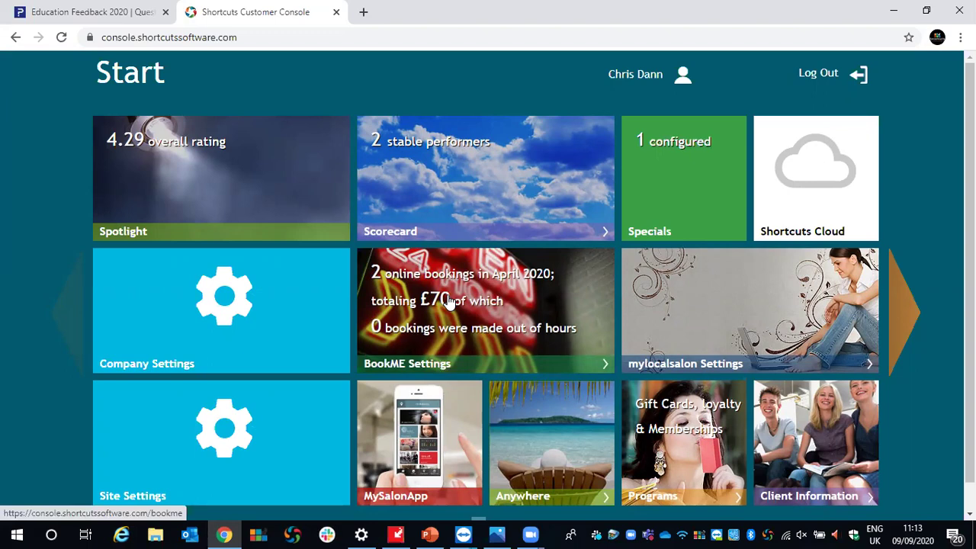
Go to BookME's Upfront Payment Settings (Stripe, GBP, 1.00% fee) and edit the general settings.
{"action": "left_click", "coordinate": [493, 300]}
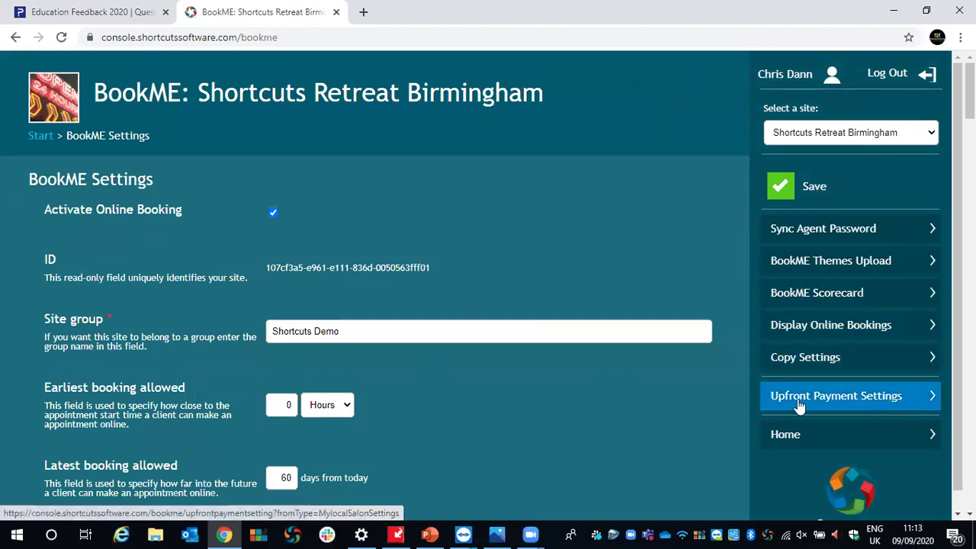
{"action": "left_click", "coordinate": [838, 396]}
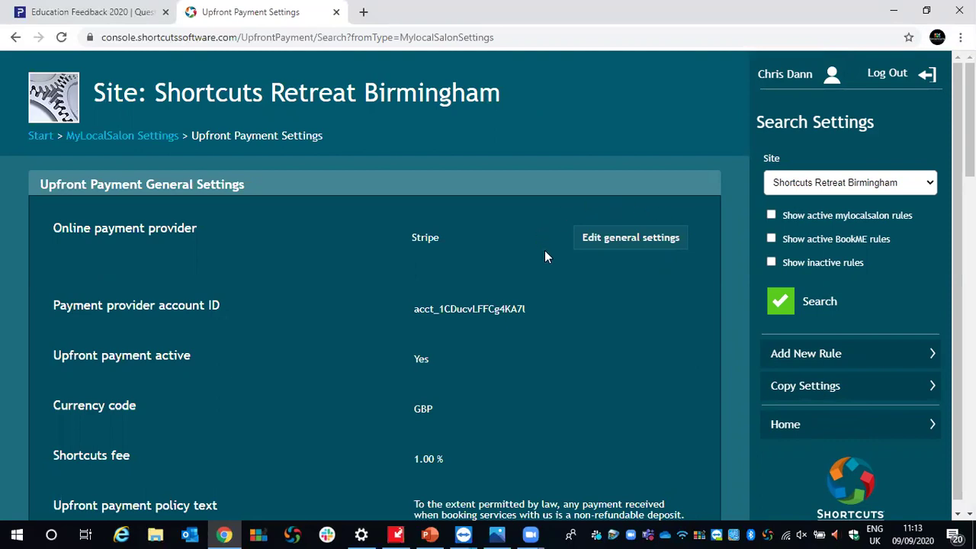
{"action": "left_click", "coordinate": [620, 244]}
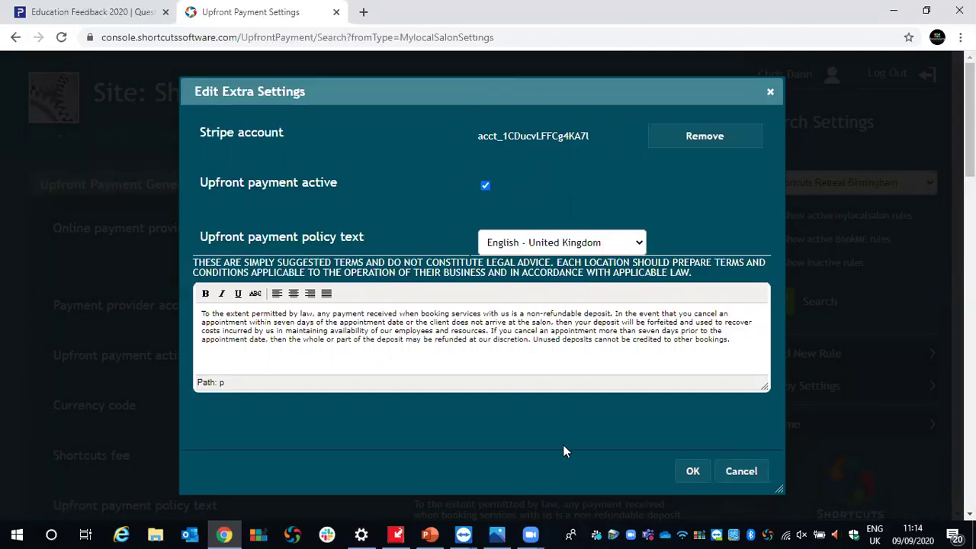
{"action": "left_click", "coordinate": [692, 471]}
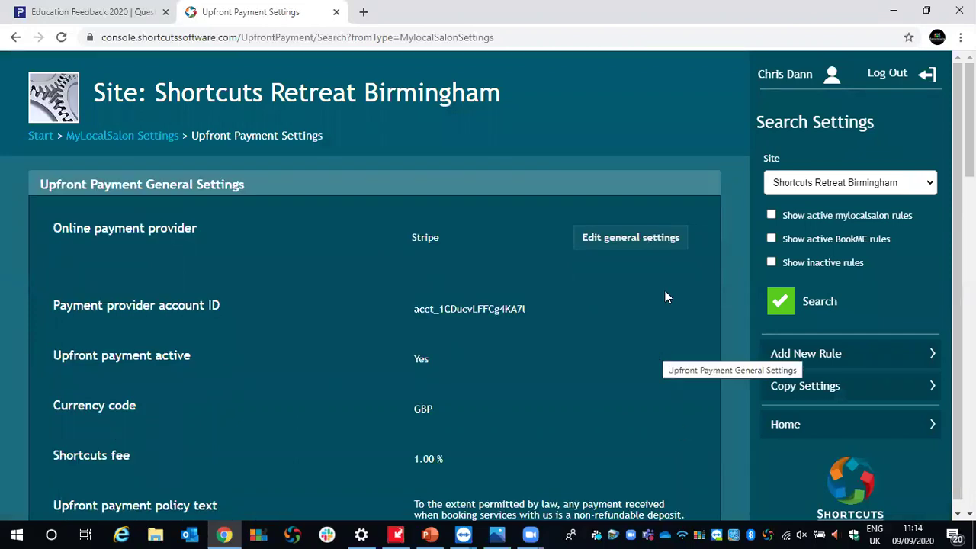
{"action": "scroll", "coordinate": [672, 267], "scroll_direction": "down", "scroll_amount": 2}
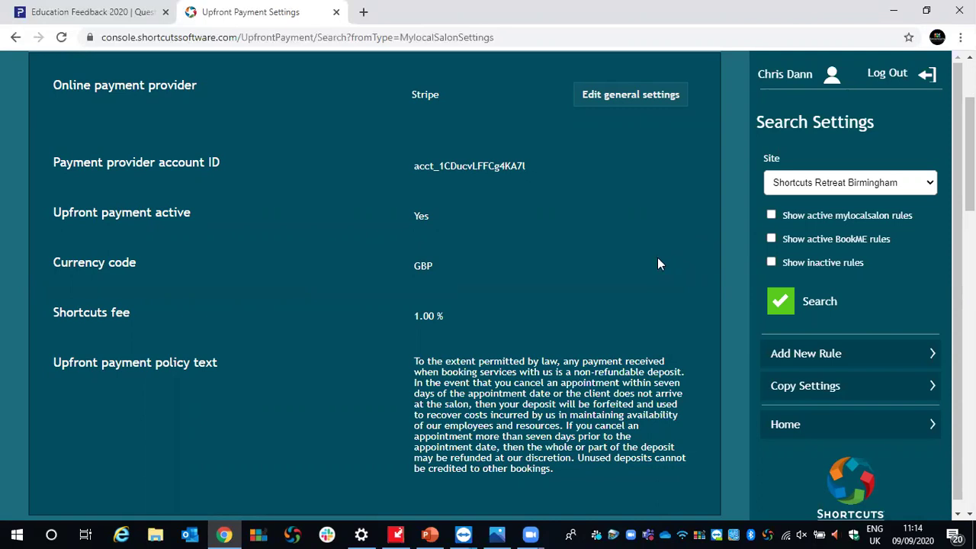
Look through the existing upfront payment rules and start a new blank rule.
{"action": "scroll", "coordinate": [659, 264], "scroll_direction": "down", "scroll_amount": 6}
{"action": "scroll", "coordinate": [199, 258], "scroll_direction": "down", "scroll_amount": 8}
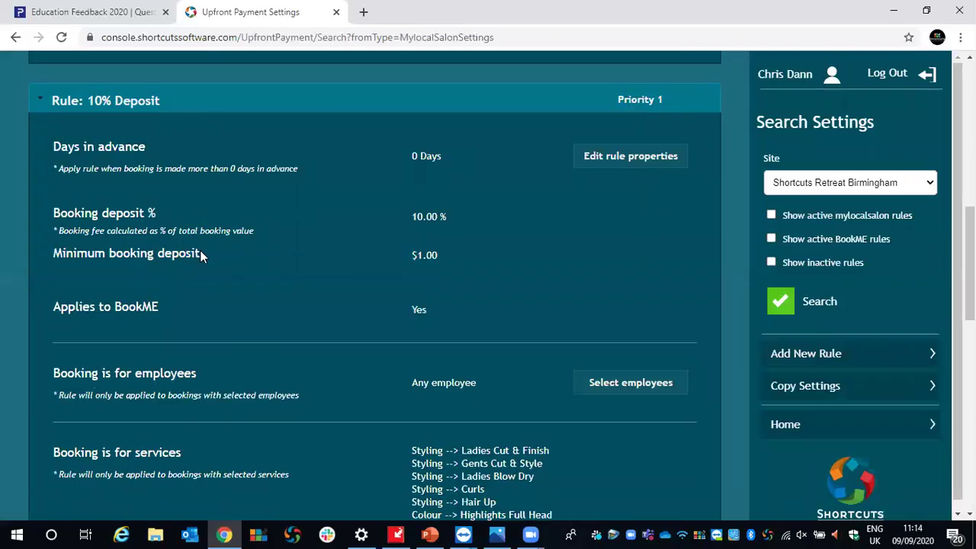
{"action": "scroll", "coordinate": [200, 257], "scroll_direction": "down", "scroll_amount": 3}
{"action": "scroll", "coordinate": [232, 338], "scroll_direction": "up", "scroll_amount": 1}
{"action": "scroll", "coordinate": [231, 338], "scroll_direction": "down", "scroll_amount": 1}
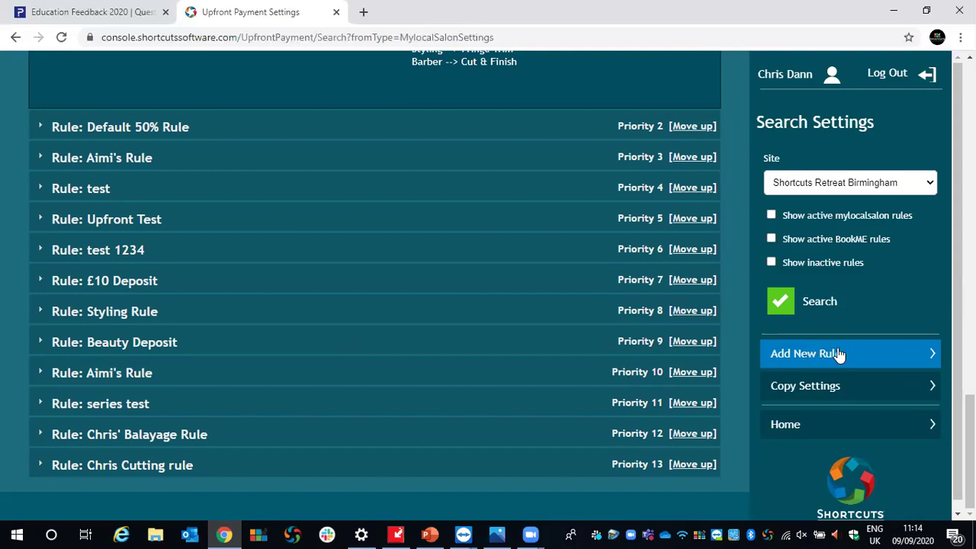
{"action": "left_click", "coordinate": [844, 355]}
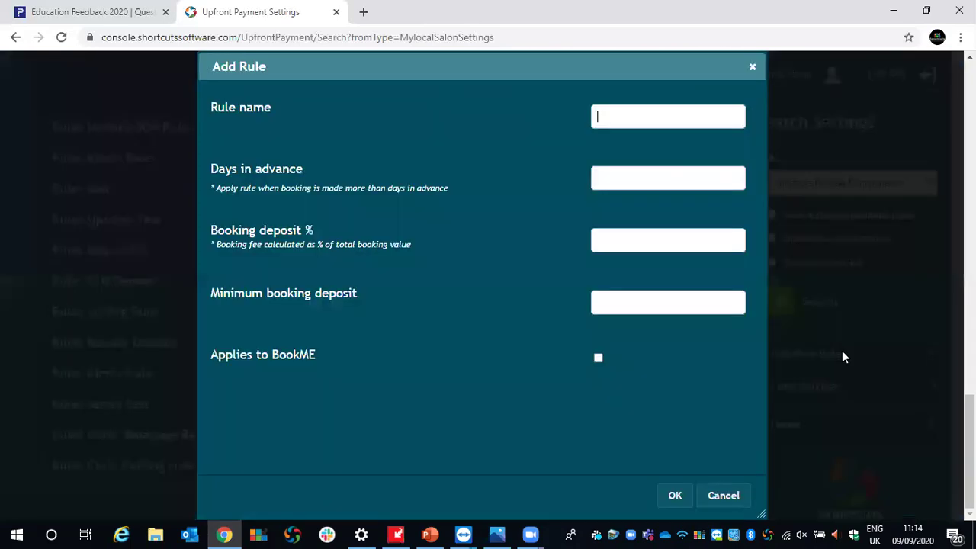
Name the rule after the stylist's 50% gent's cuts deposit and set 3 days in advance.
{"action": "left_click", "coordinate": [606, 116]}
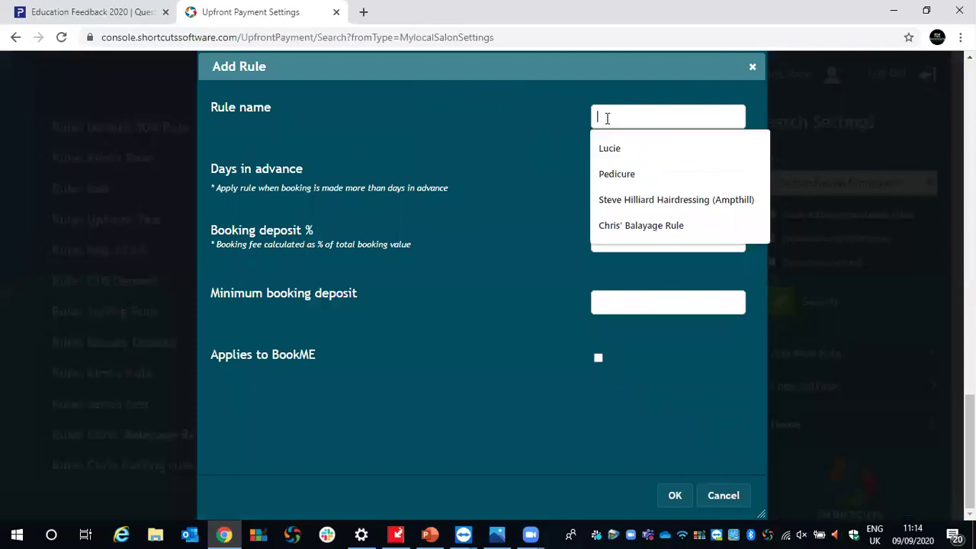
{"action": "left_click", "coordinate": [556, 115]}
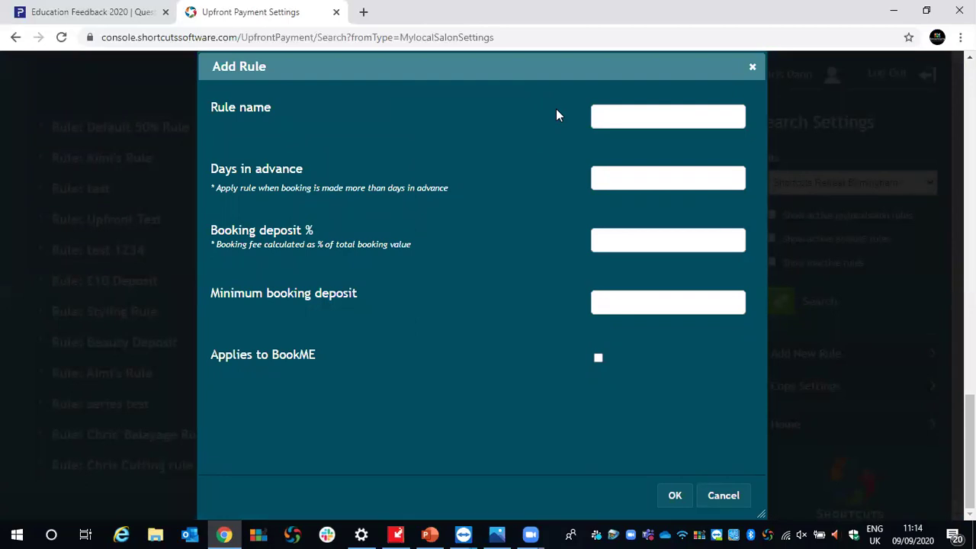
{"action": "left_click", "coordinate": [608, 119]}
{"action": "type", "text": "Chris 50% gent's cuts"}
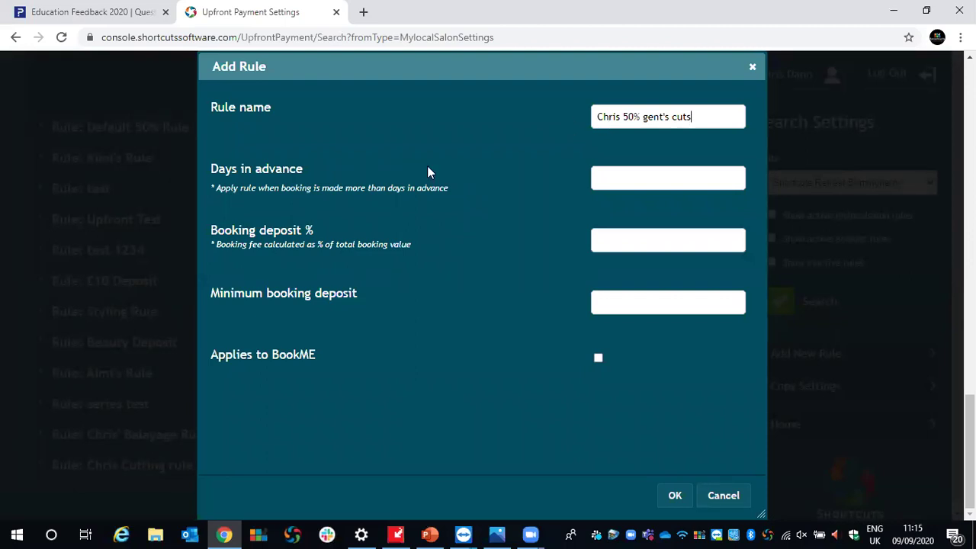
{"action": "left_click", "coordinate": [649, 181]}
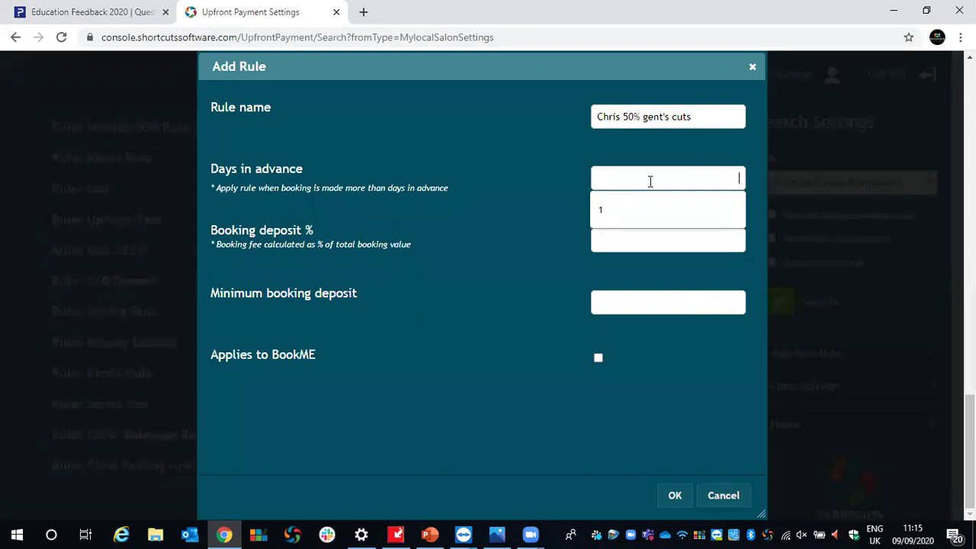
{"action": "type", "text": "3"}
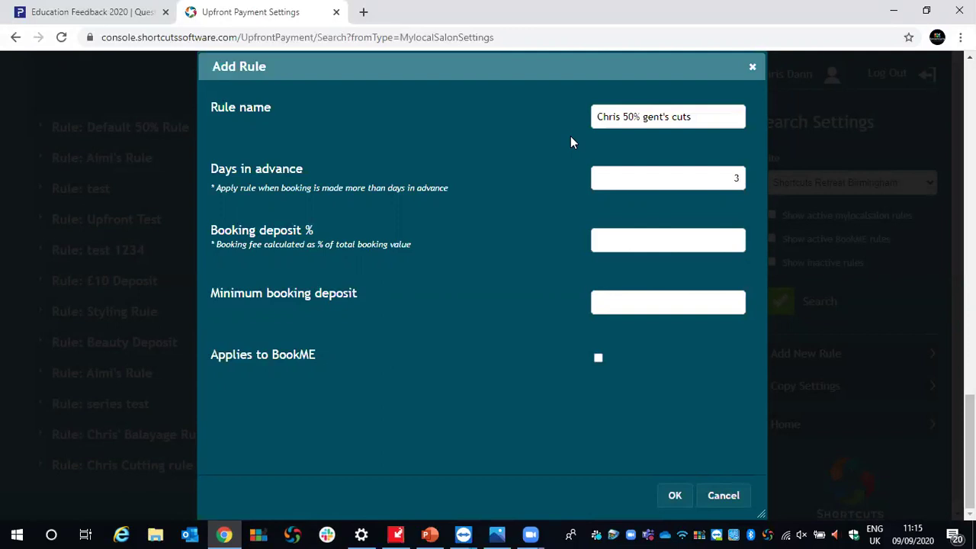
Set a 50% booking deposit and leave the minimum booking deposit at $0.00.
{"action": "left_click", "coordinate": [636, 238]}
{"action": "type", "text": "50"}
{"action": "left_click_drag", "start_coordinate": [214, 296], "coordinate": [358, 300]}
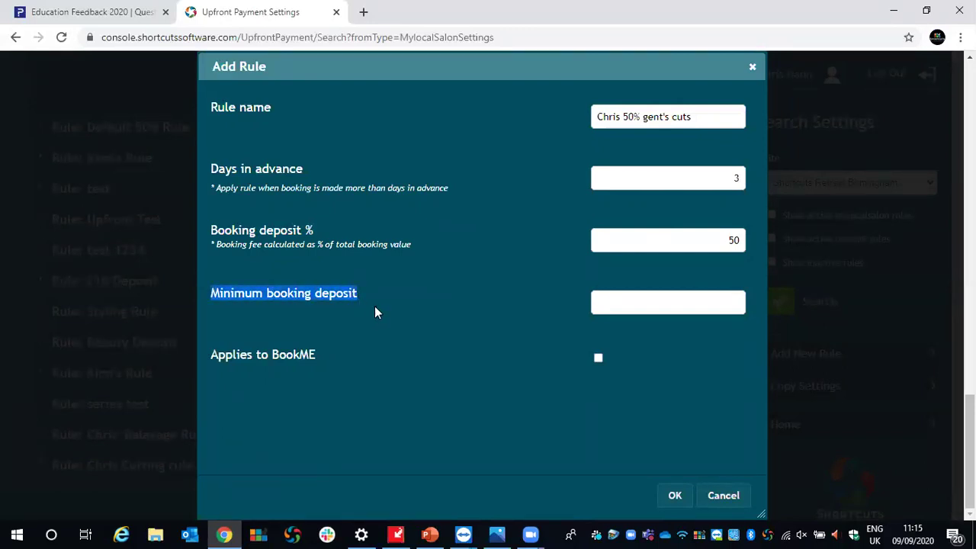
{"action": "left_click", "coordinate": [385, 296]}
{"action": "left_click", "coordinate": [654, 301]}
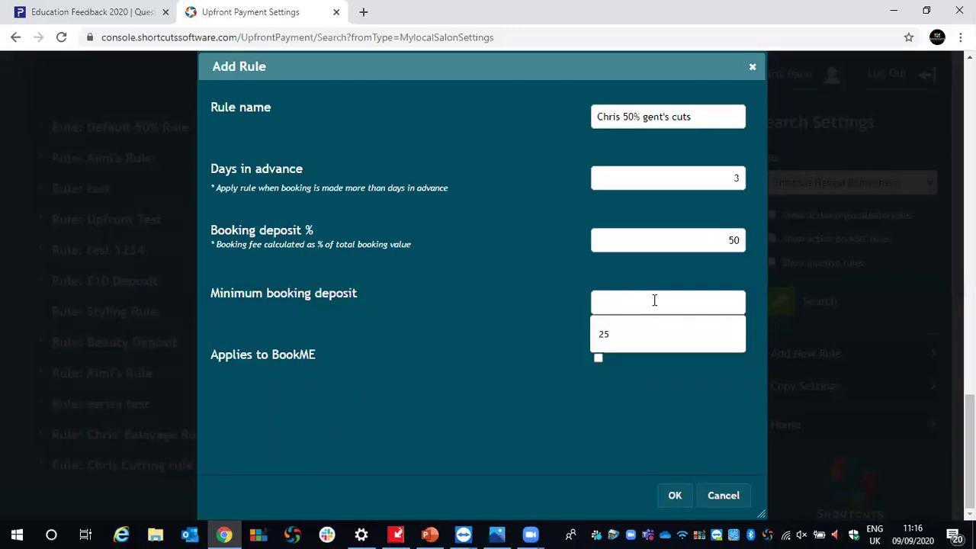
{"action": "left_click", "coordinate": [578, 275]}
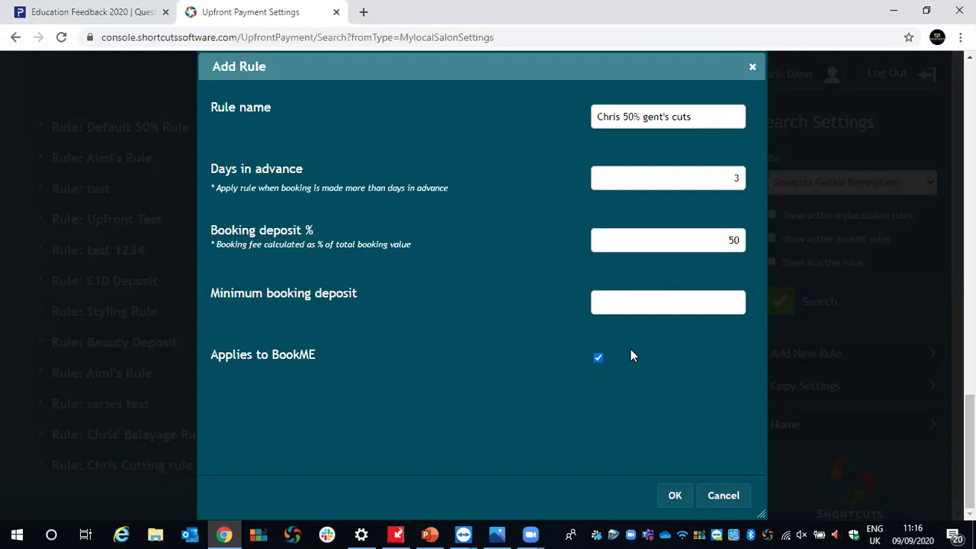
Try saving the rule, then review its BookME, any-employee and services coverage.
{"action": "left_click", "coordinate": [671, 497]}
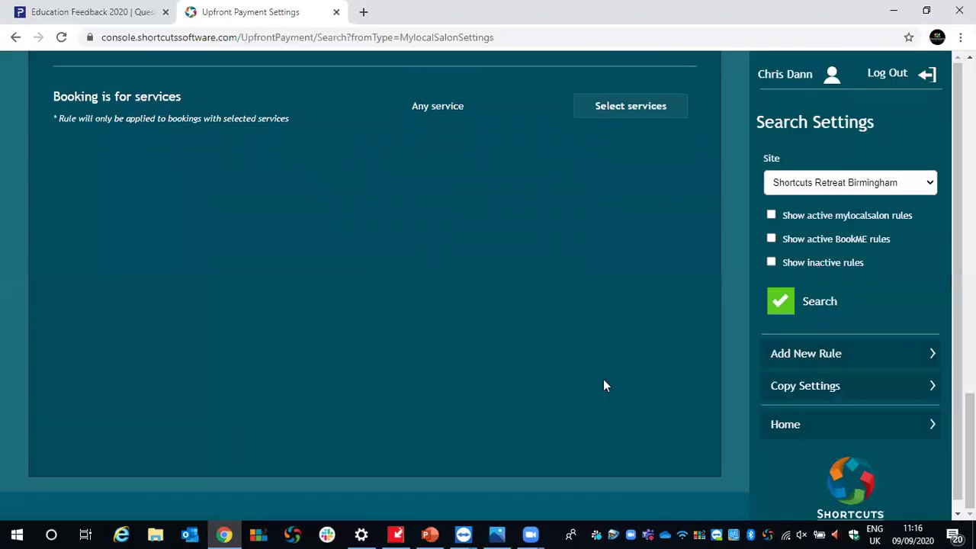
{"action": "scroll", "coordinate": [603, 386], "scroll_direction": "up", "scroll_amount": 3}
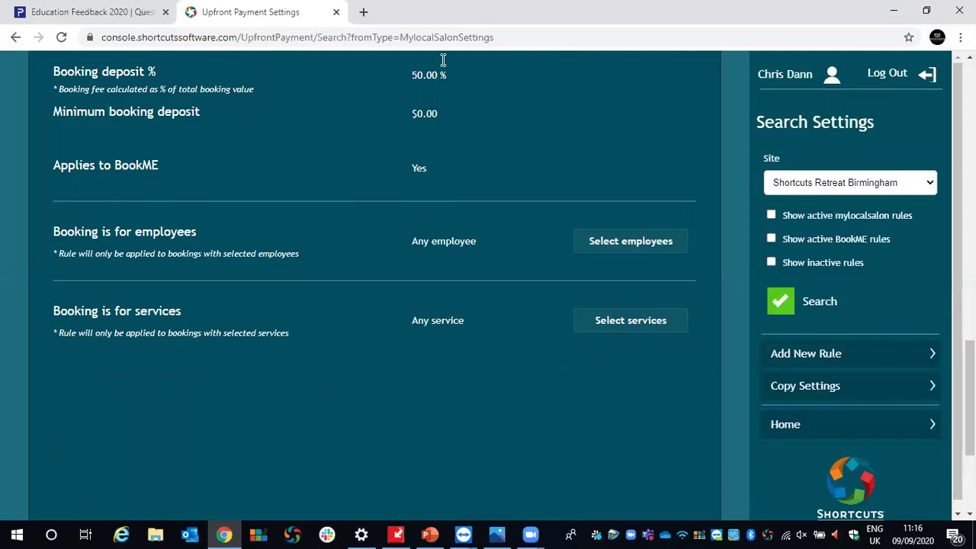
{"action": "left_click", "coordinate": [616, 324]}
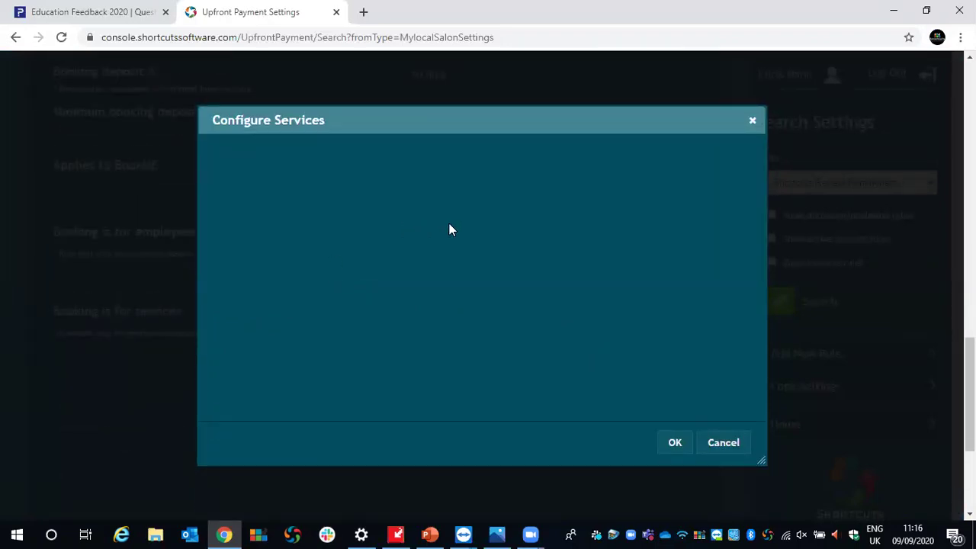
{"action": "left_click", "coordinate": [753, 121]}
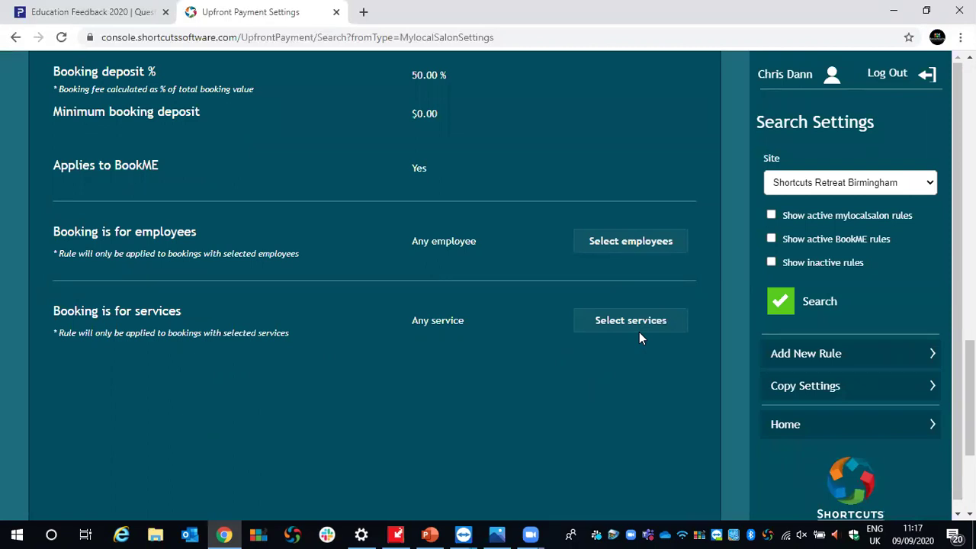
{"action": "scroll", "coordinate": [639, 334], "scroll_direction": "down", "scroll_amount": 3}
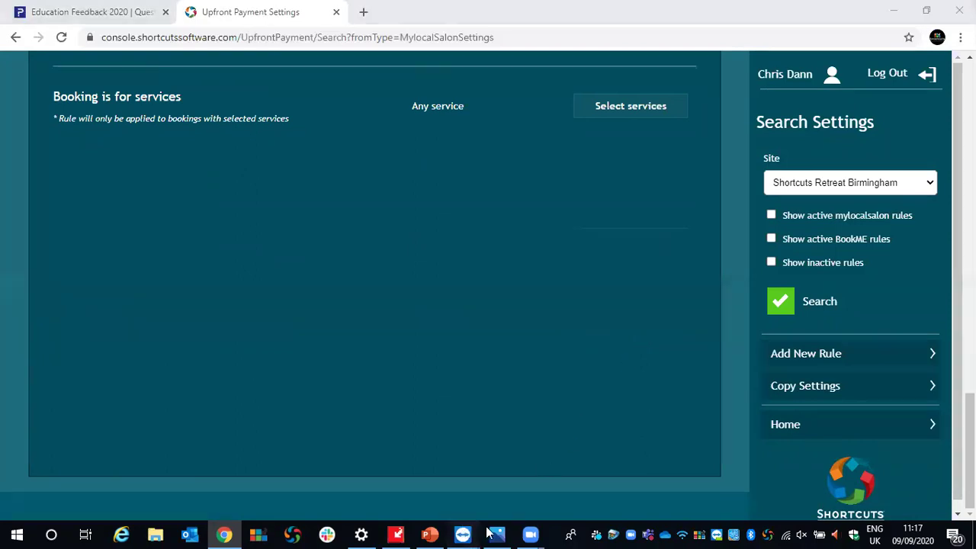
{"action": "mouse_move", "coordinate": [463, 534]}
{"action": "left_click", "coordinate": [531, 473]}
Log in to Shortcuts with the PIN and view the 08:45–09:30 Gents Cut & Style appointment.
{"action": "type", "text": "****"}
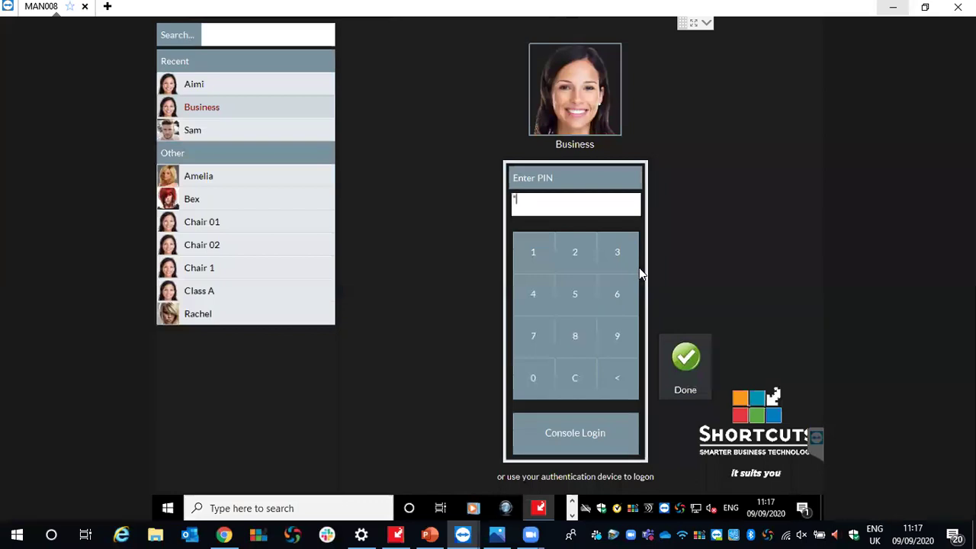
{"action": "key", "text": "BackSpace"}
{"action": "key", "text": "BackSpace"}
{"action": "key", "text": "BackSpace"}
{"action": "key", "text": "BackSpace"}
{"action": "type", "text": "****"}
{"action": "left_click", "coordinate": [681, 366]}
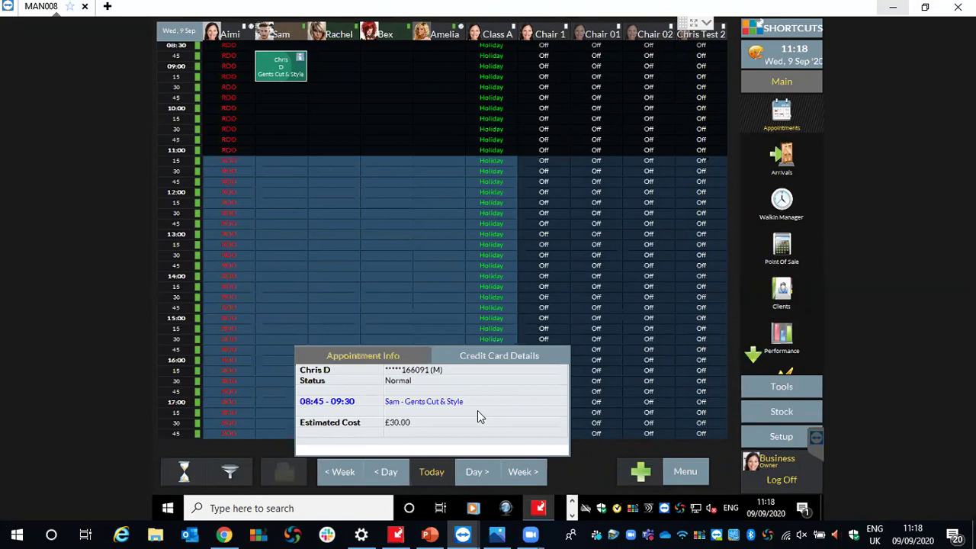
{"action": "left_click", "coordinate": [576, 470]}
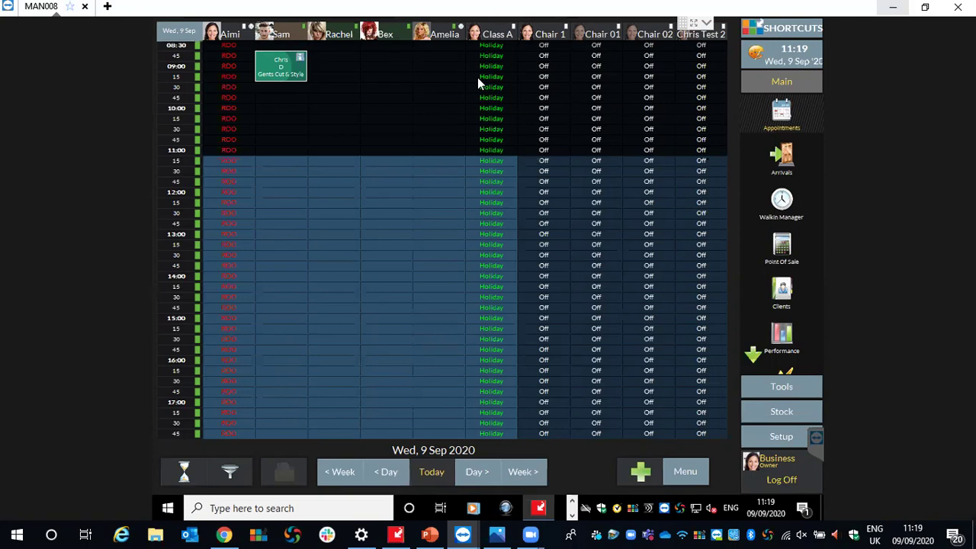
Recheck Stripe's 1.00% Shortcuts fee in the console site settings, then return to the remote Shortcuts session.
{"action": "left_click", "coordinate": [224, 534]}
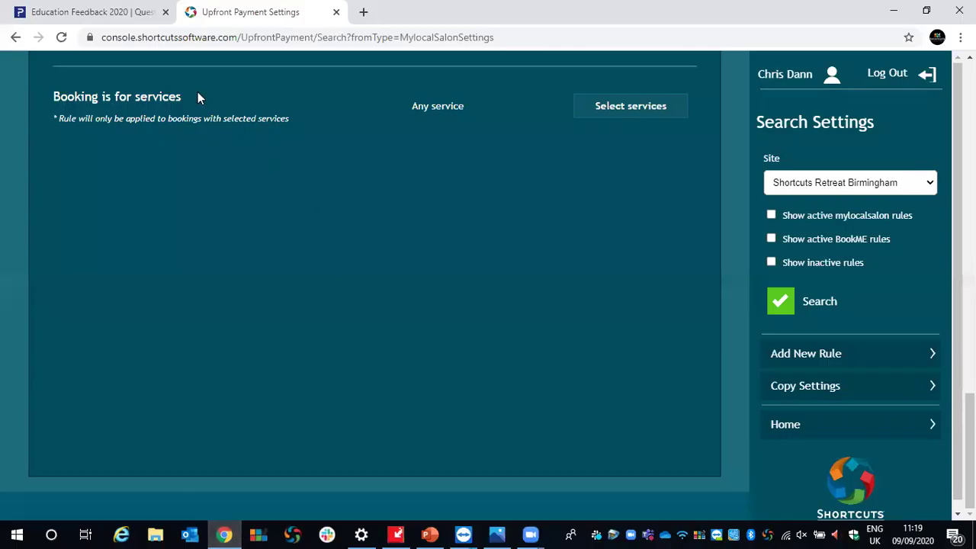
{"action": "scroll", "coordinate": [257, 252], "scroll_direction": "up", "scroll_amount": 15}
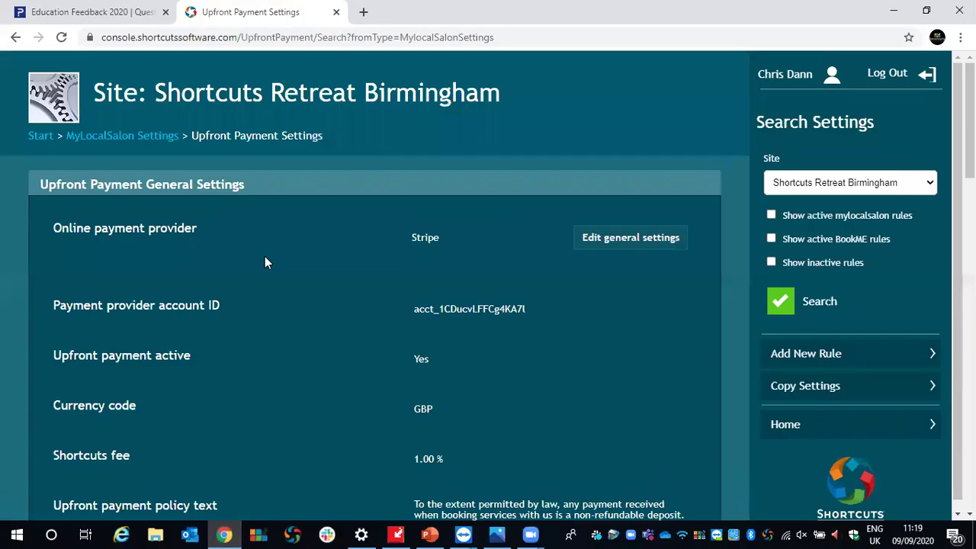
{"action": "left_click", "coordinate": [774, 434]}
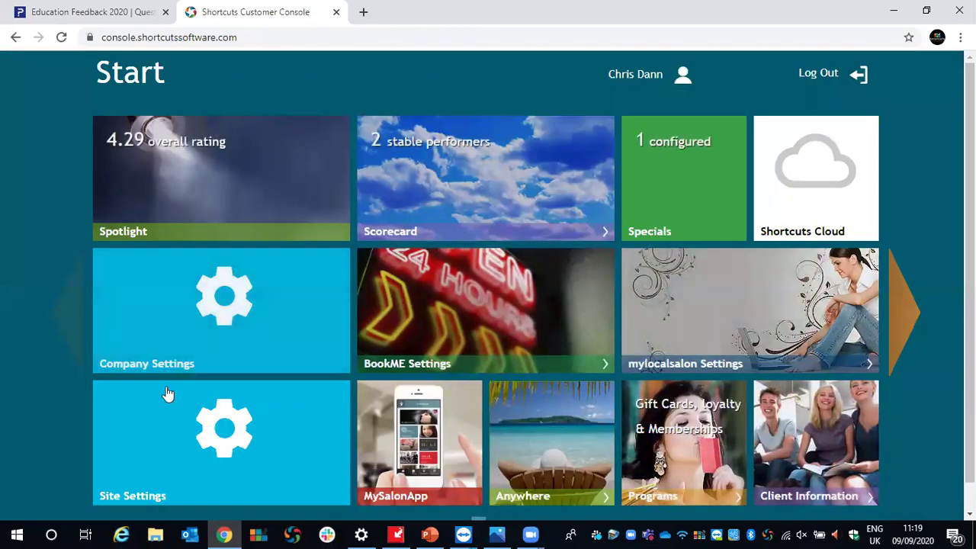
{"action": "left_click", "coordinate": [143, 441]}
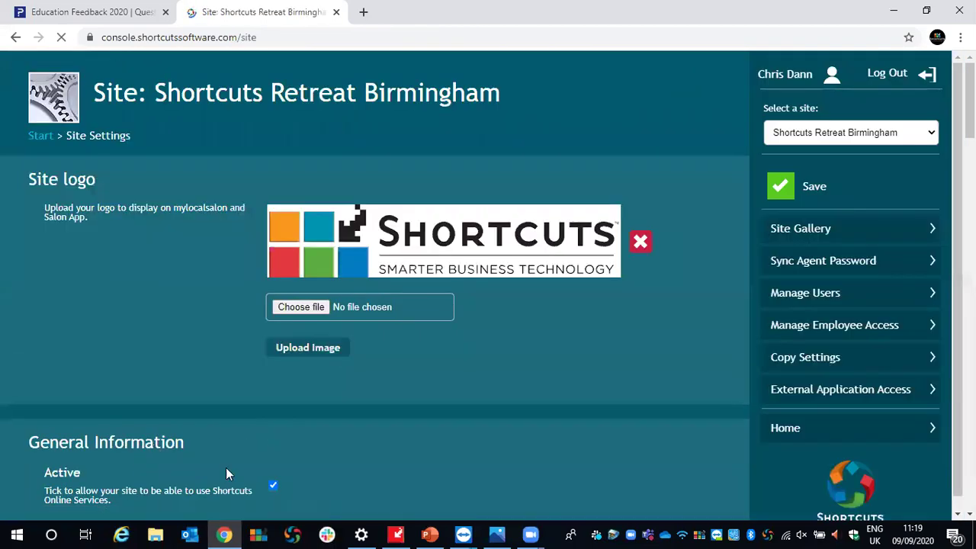
{"action": "scroll", "coordinate": [614, 383], "scroll_direction": "down", "scroll_amount": 15}
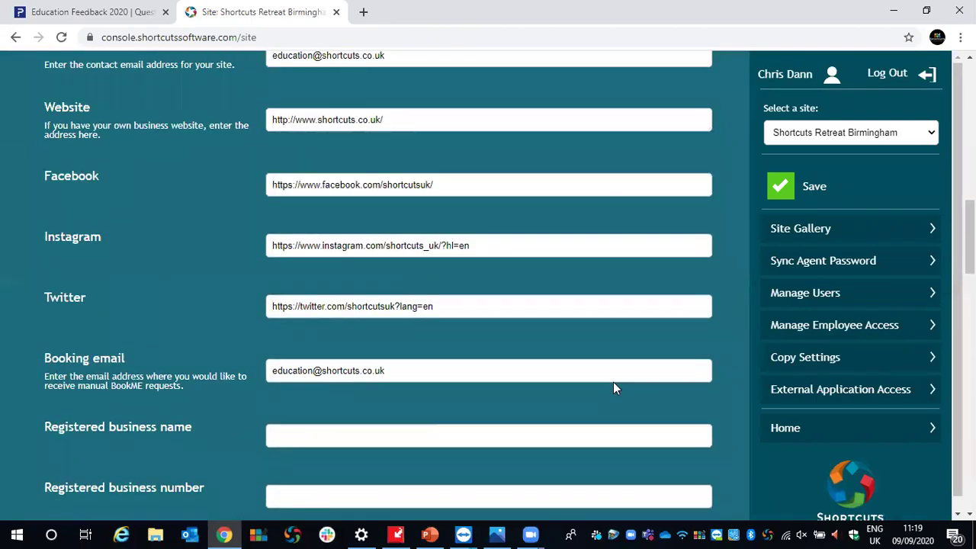
{"action": "scroll", "coordinate": [614, 389], "scroll_direction": "down", "scroll_amount": 10}
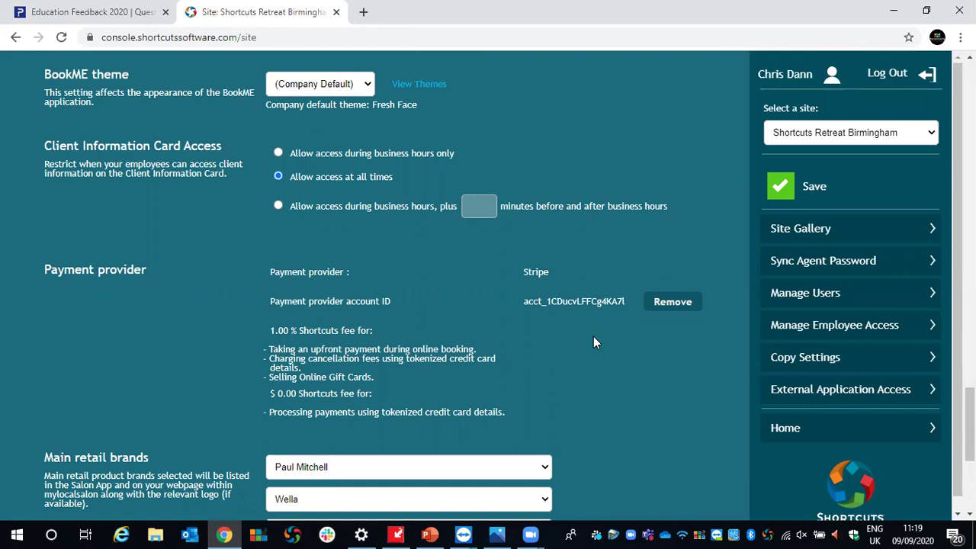
{"action": "left_click", "coordinate": [463, 534]}
{"action": "left_click", "coordinate": [514, 438]}
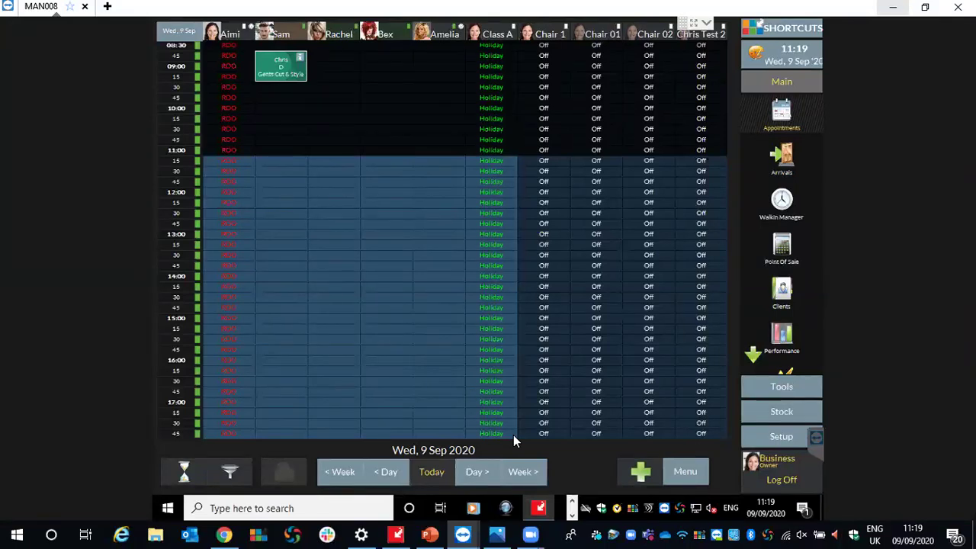
Navigate Setup > Configuration > General > Appointment Book to its Cancellation Fees page.
{"action": "left_click", "coordinate": [784, 434]}
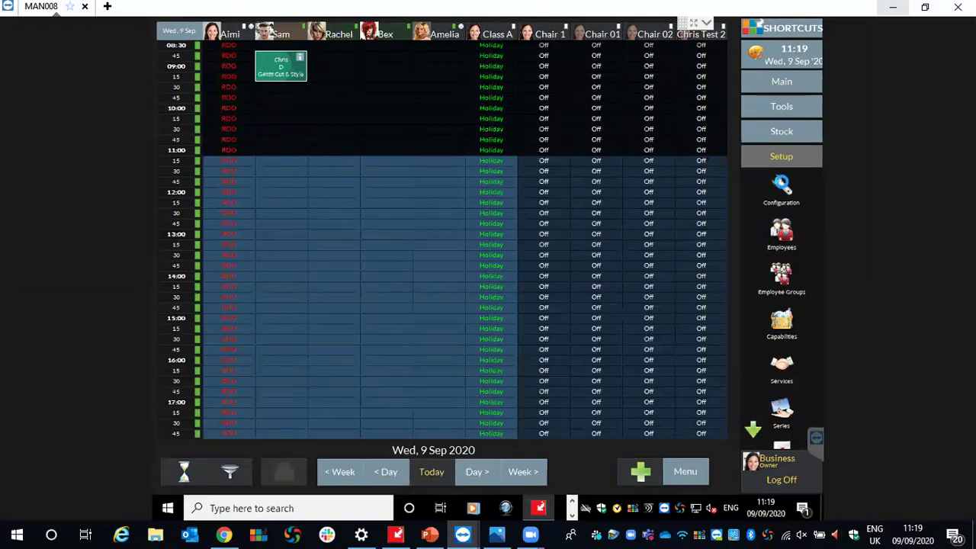
{"action": "left_click", "coordinate": [782, 183]}
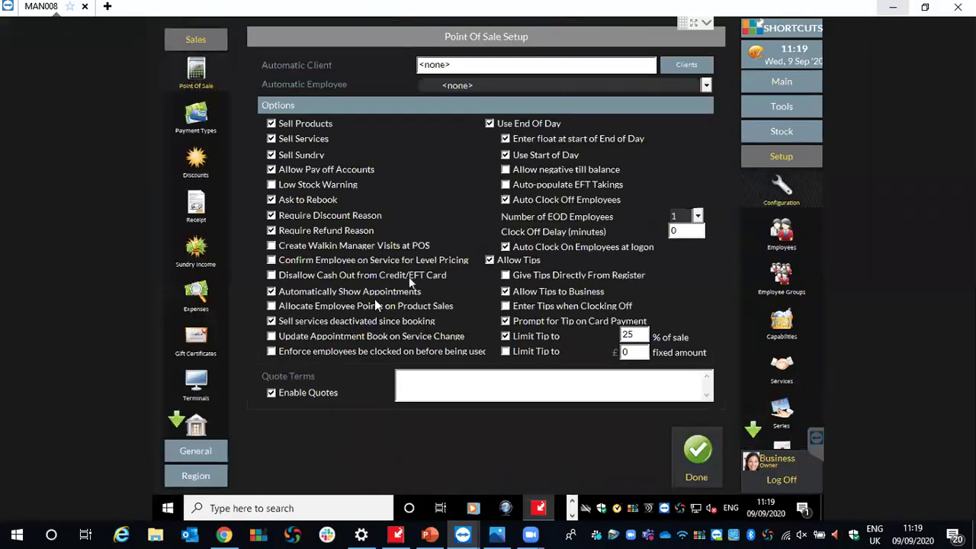
{"action": "left_click", "coordinate": [199, 454]}
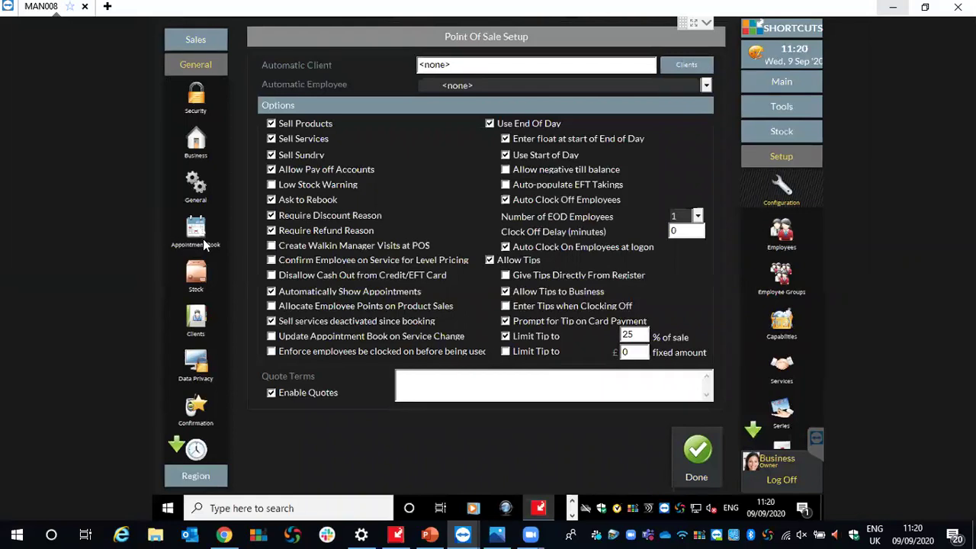
{"action": "left_click", "coordinate": [202, 243]}
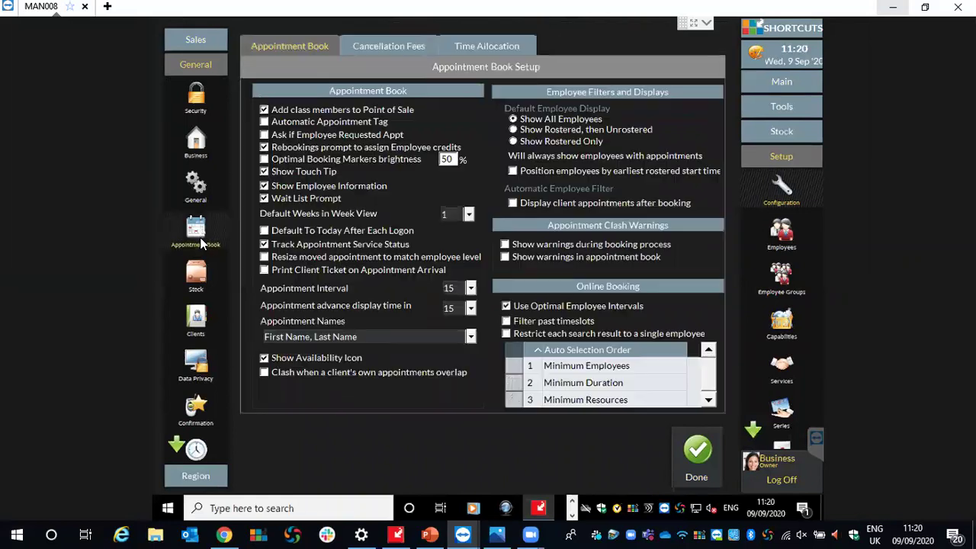
{"action": "left_click", "coordinate": [390, 46]}
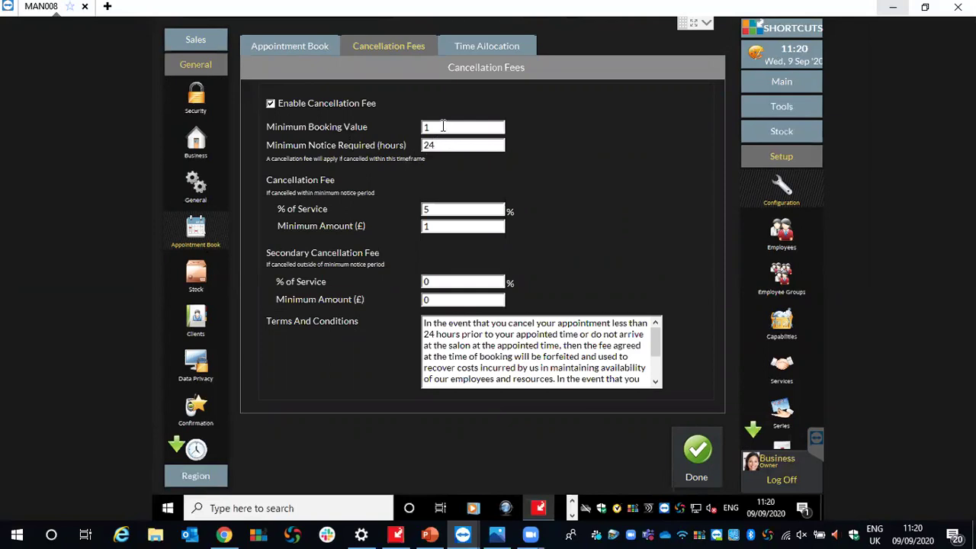
Inspect the cancellation fee values: minimum booking value 1, 5% of service, secondary 2% of service.
{"action": "double_click", "coordinate": [442, 126]}
{"action": "left_click", "coordinate": [446, 212]}
{"action": "left_click", "coordinate": [450, 282]}
Change the secondary cancellation percentage to 2, save the cancellation fee settings and dismiss the restart warning.
{"action": "key", "text": "BackSpace"}
{"action": "type", "text": "2"}
{"action": "left_click_drag", "start_coordinate": [432, 323], "coordinate": [711, 375]}
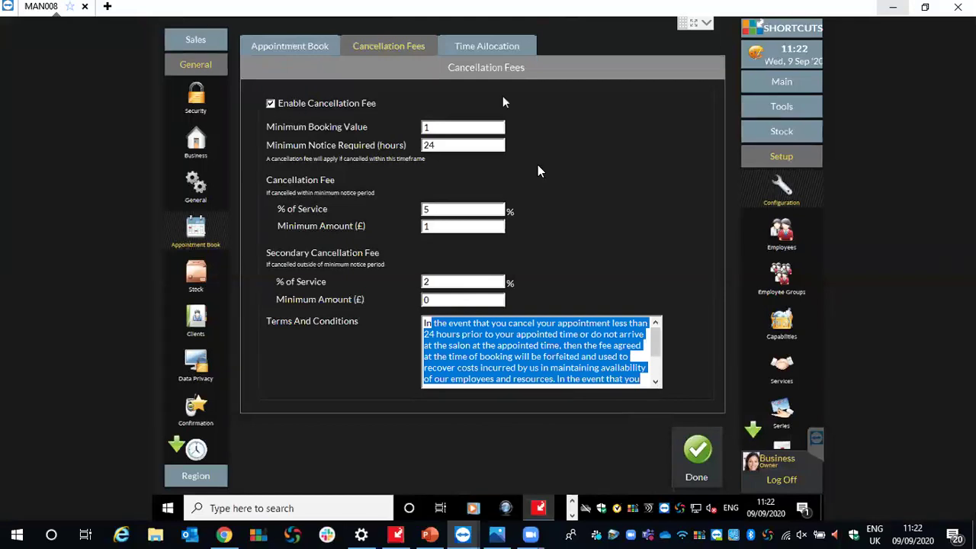
{"action": "left_click", "coordinate": [703, 465]}
{"action": "left_click", "coordinate": [620, 269]}
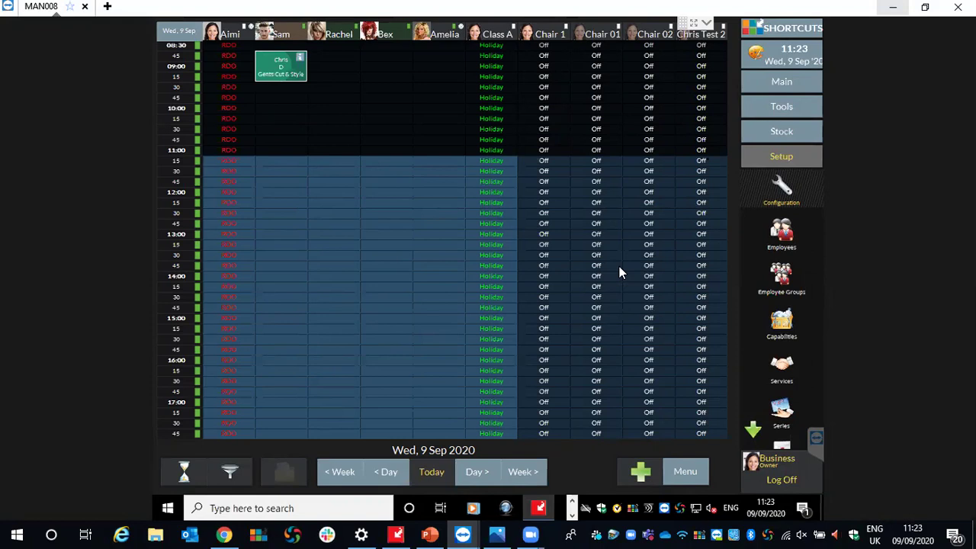
View the test appointment's booking details, then start a new 11:15 booking with Sam.
{"action": "left_click", "coordinate": [273, 56]}
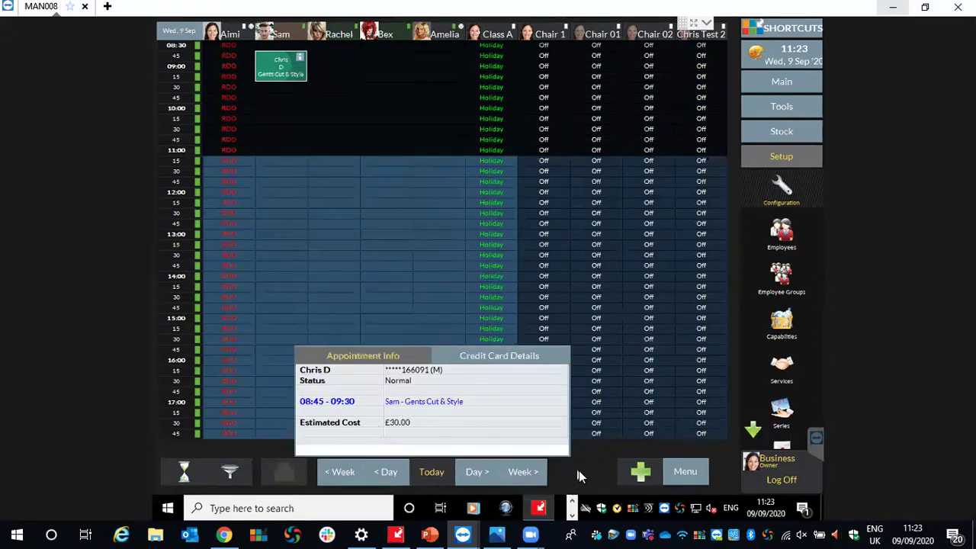
{"action": "left_click", "coordinate": [287, 158]}
Filter the client list to last names starting with 'D' and choose the second matching client.
{"action": "left_click", "coordinate": [395, 63]}
{"action": "type", "text": "D"}
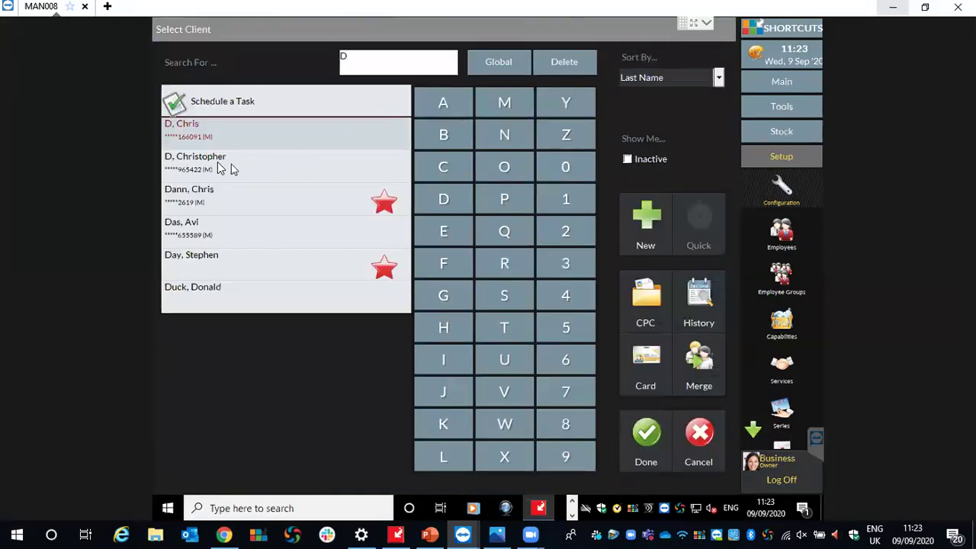
{"action": "left_click", "coordinate": [219, 163]}
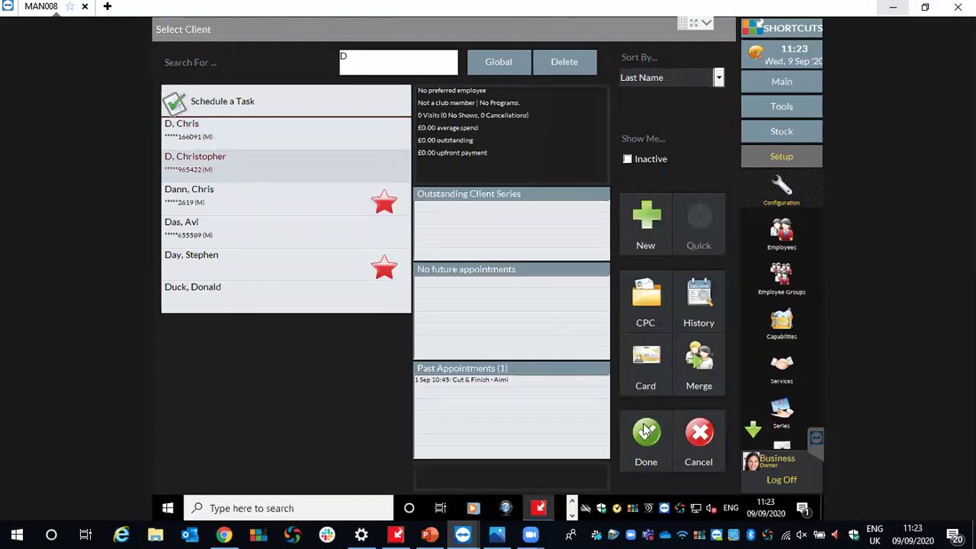
{"action": "left_click", "coordinate": [644, 429]}
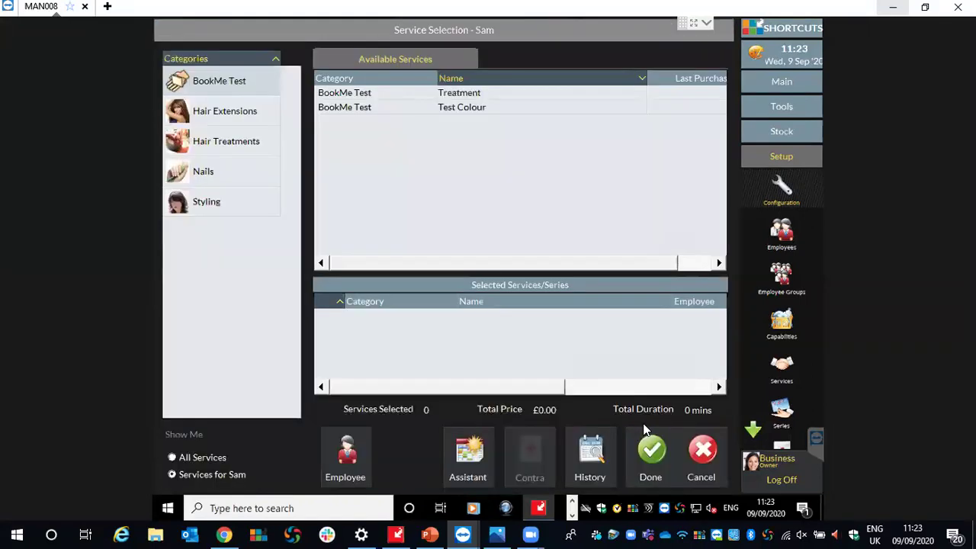
Book Gents Cut & Style from the Styling services as an 11:15 appointment costing £30.00.
{"action": "left_click", "coordinate": [205, 200]}
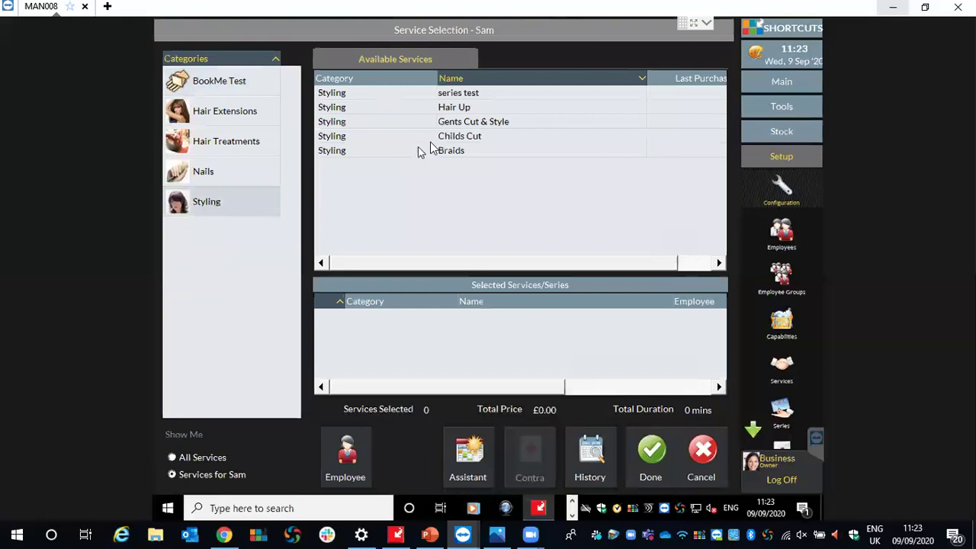
{"action": "double_click", "coordinate": [462, 123]}
{"action": "left_click", "coordinate": [652, 451]}
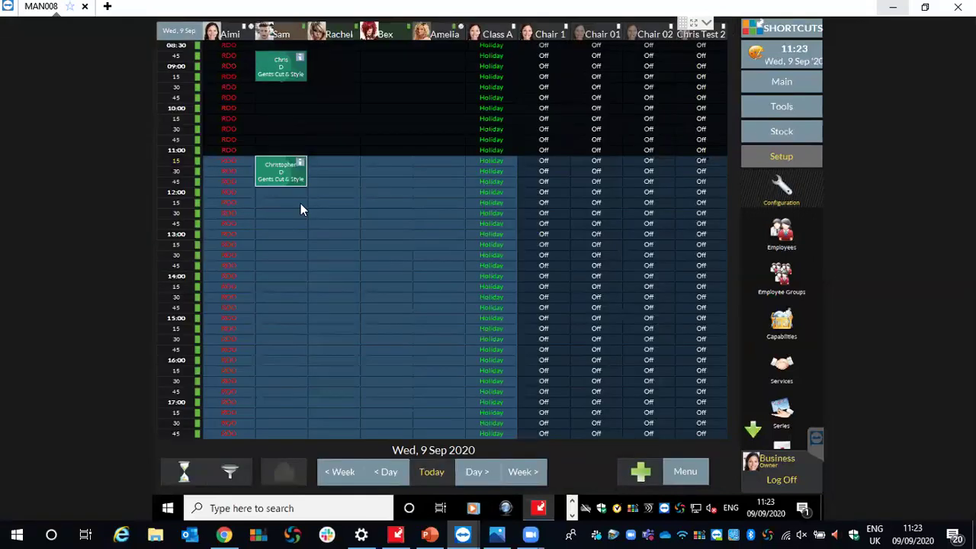
{"action": "left_click", "coordinate": [267, 173]}
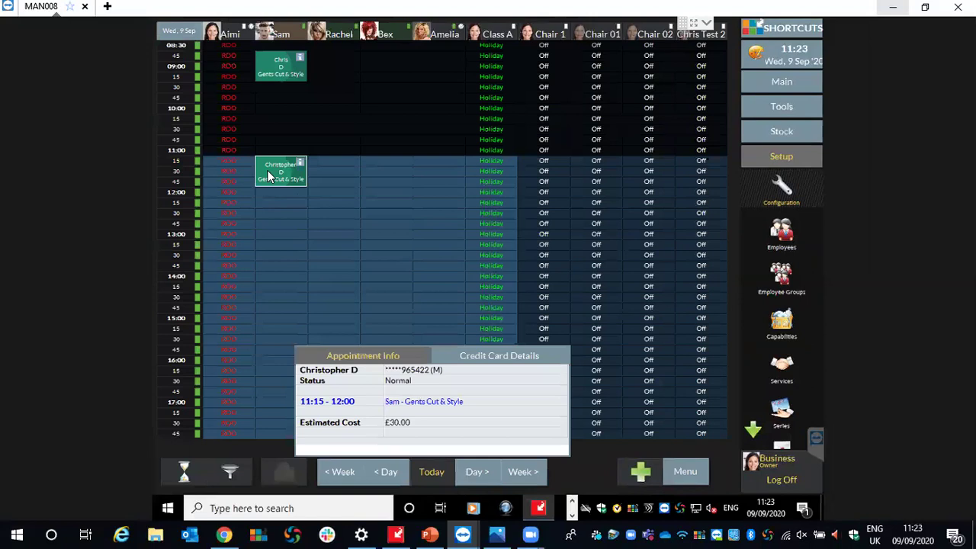
Check that the appointment has no card on file, then view the payment card request email screenshot.
{"action": "left_click", "coordinate": [479, 357]}
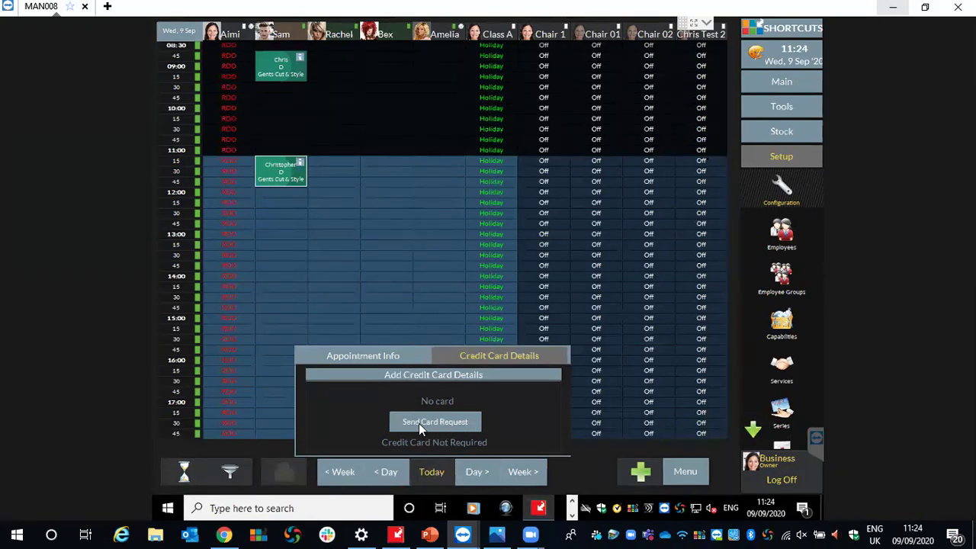
{"action": "left_click", "coordinate": [496, 534]}
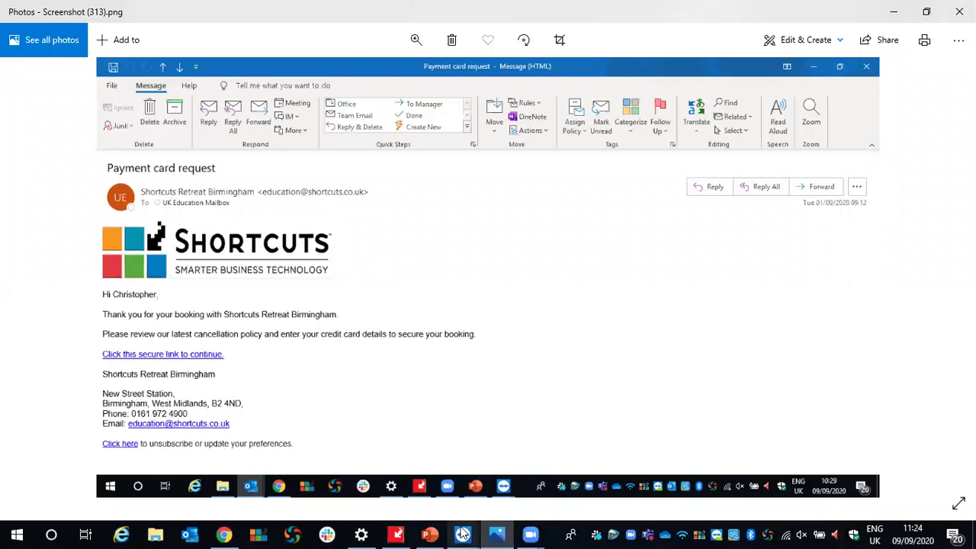
Switch from the Photos screenshot back to the Shortcuts booking's card details via TeamViewer.
{"action": "mouse_move", "coordinate": [463, 535]}
{"action": "left_click", "coordinate": [510, 437]}
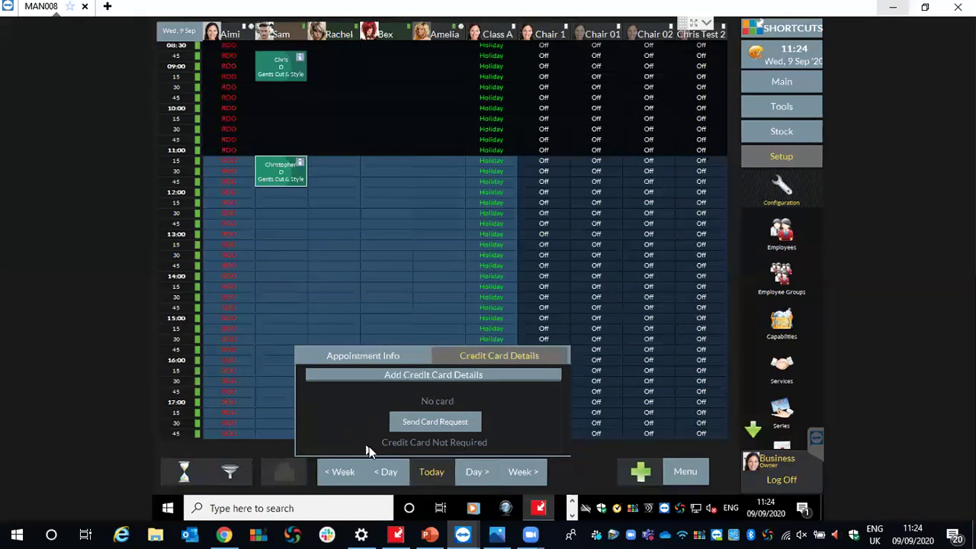
Close the card details popup and bring up the 11:15 appointment's actions menu.
{"action": "left_click", "coordinate": [574, 460]}
{"action": "left_click", "coordinate": [290, 179]}
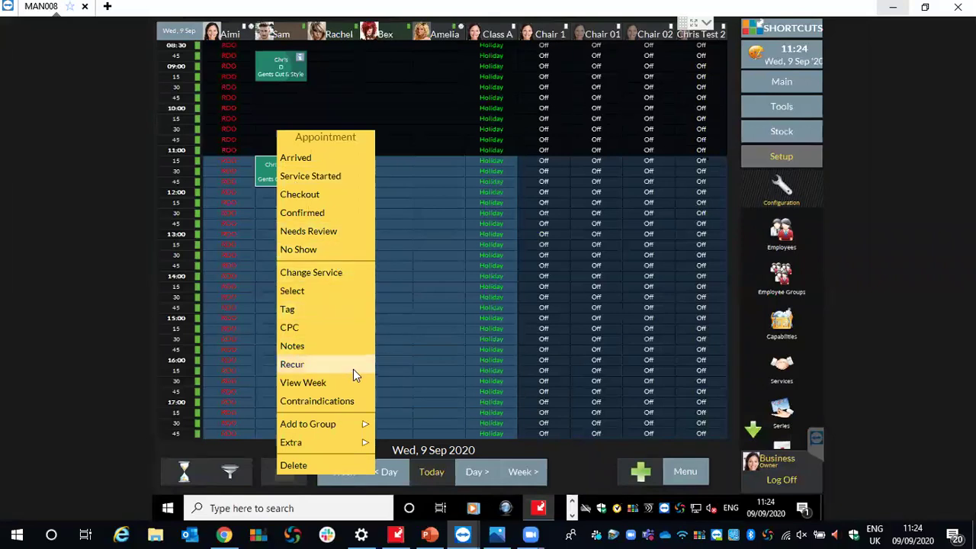
{"action": "left_click", "coordinate": [579, 461]}
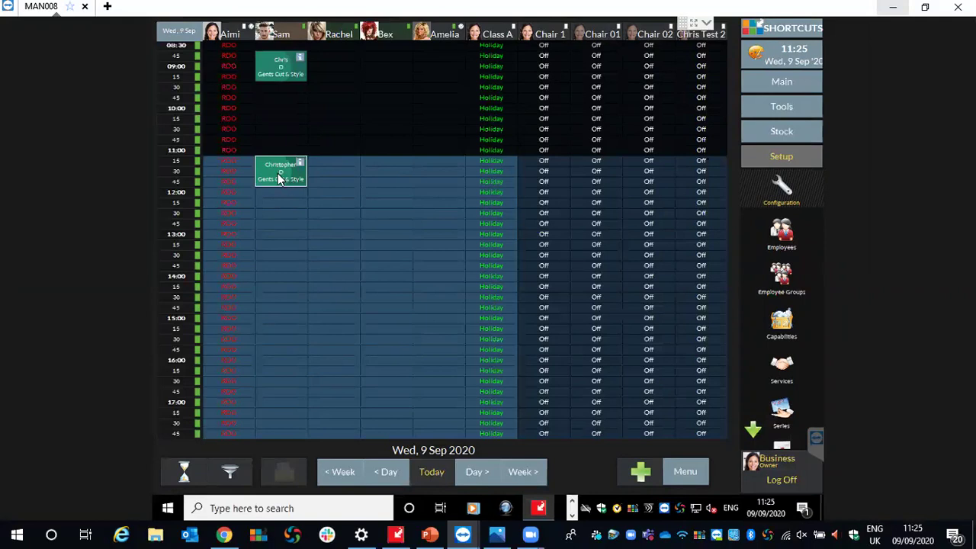
{"action": "right_click", "coordinate": [269, 174]}
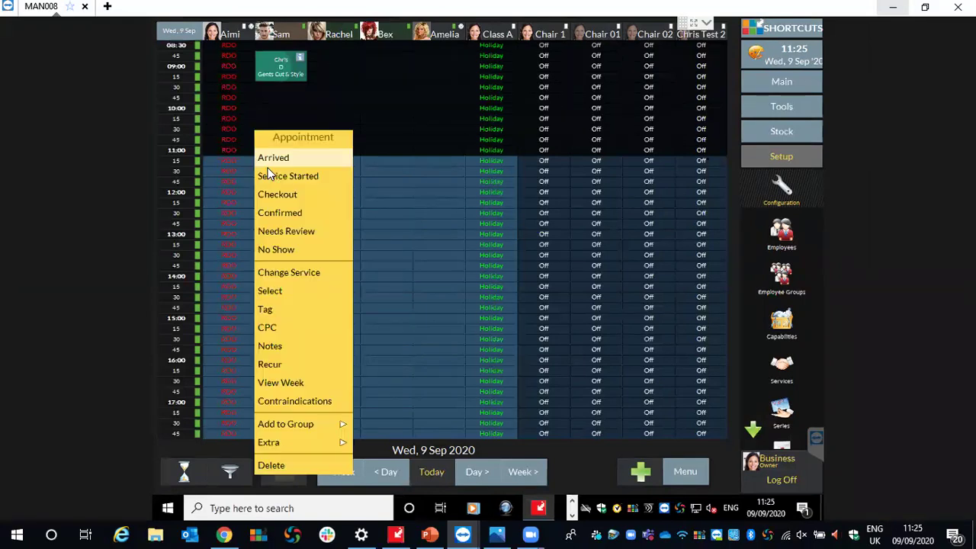
Try deleting the 11:15 appointment, entering 'Test', then cancel at the £1.50 fee warning.
{"action": "mouse_move", "coordinate": [302, 450]}
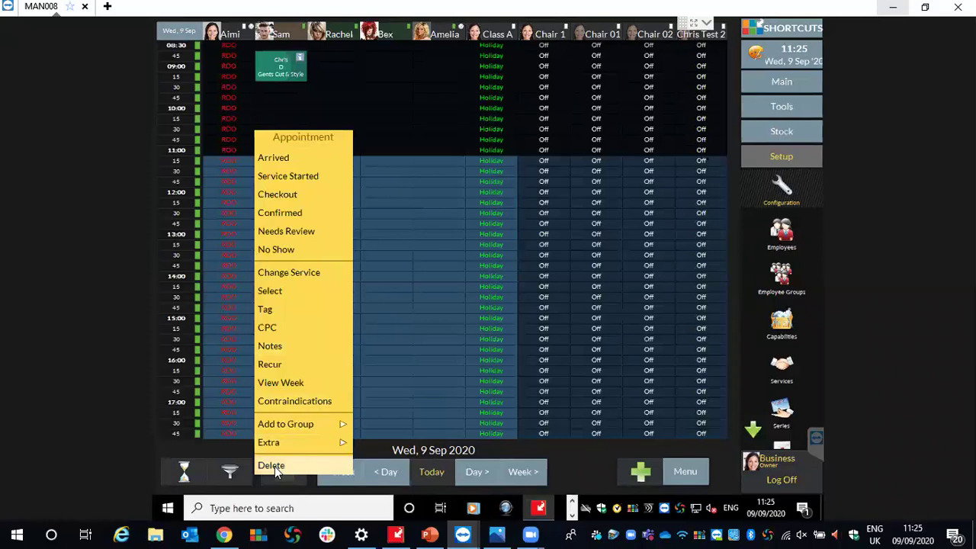
{"action": "left_click", "coordinate": [275, 466]}
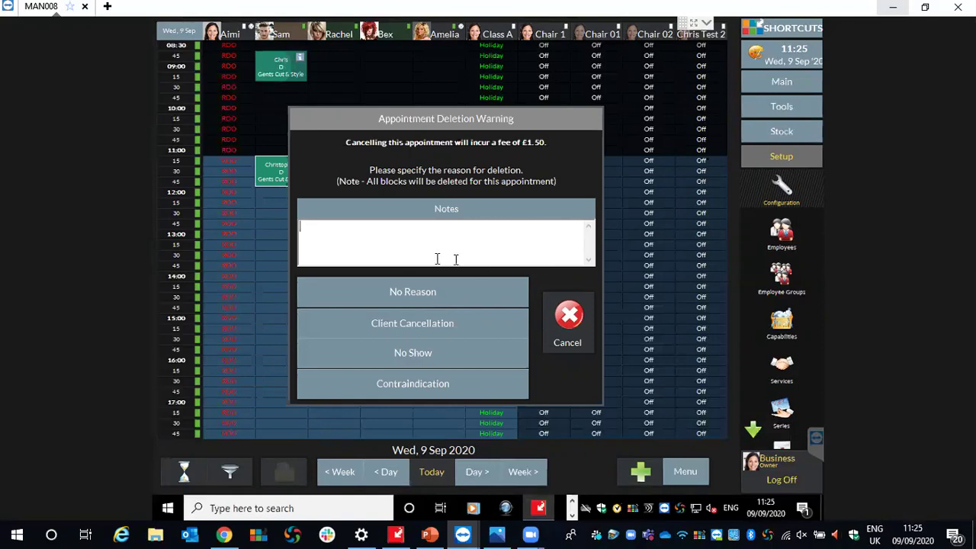
{"action": "type", "text": "Test"}
{"action": "left_click", "coordinate": [566, 320]}
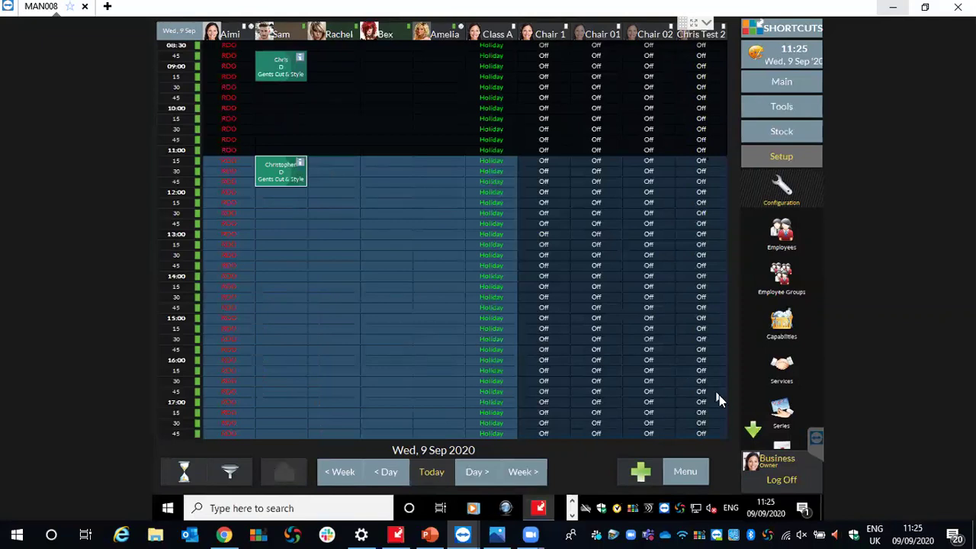
{"action": "left_click", "coordinate": [690, 473]}
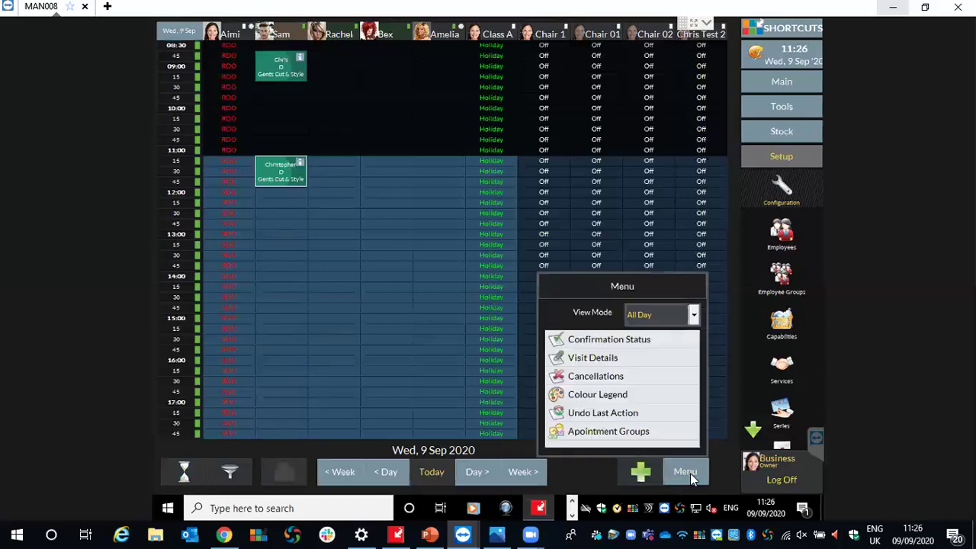
Open the 09 September 2020 Cancellations list, select the No Show entry and scroll to its 1.50 fee.
{"action": "left_click", "coordinate": [610, 379]}
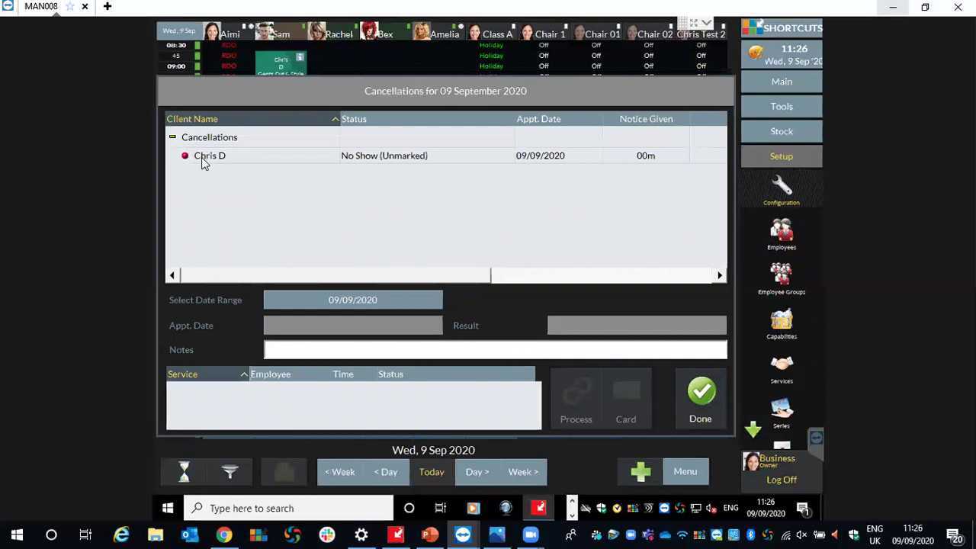
{"action": "left_click", "coordinate": [203, 157]}
{"action": "left_click_drag", "start_coordinate": [279, 276], "coordinate": [345, 275]}
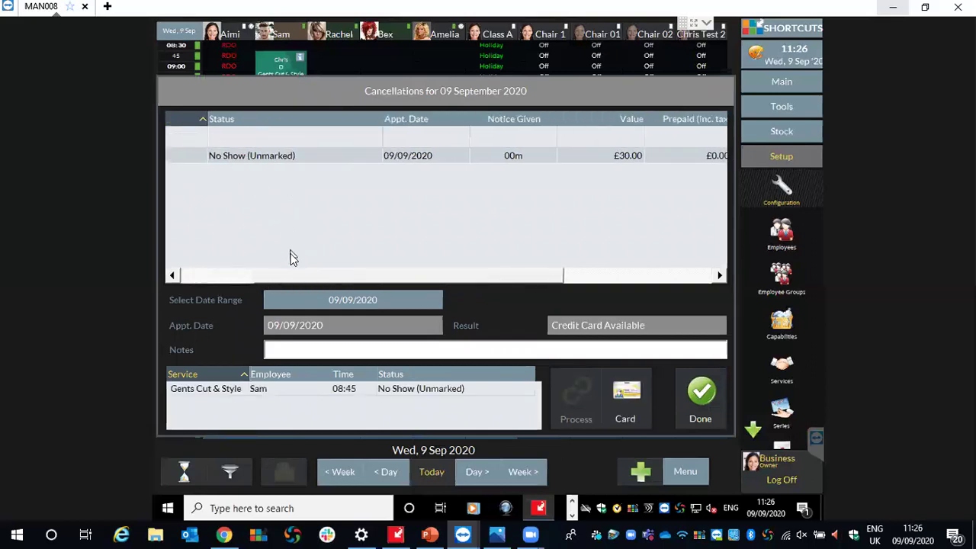
{"action": "left_click_drag", "start_coordinate": [280, 276], "coordinate": [344, 276]}
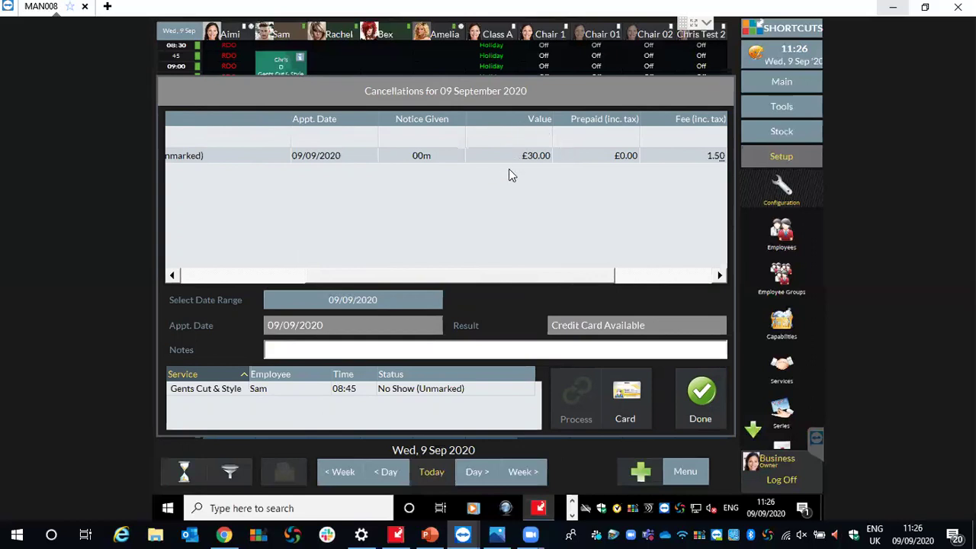
{"action": "left_click_drag", "start_coordinate": [506, 282], "coordinate": [640, 266]}
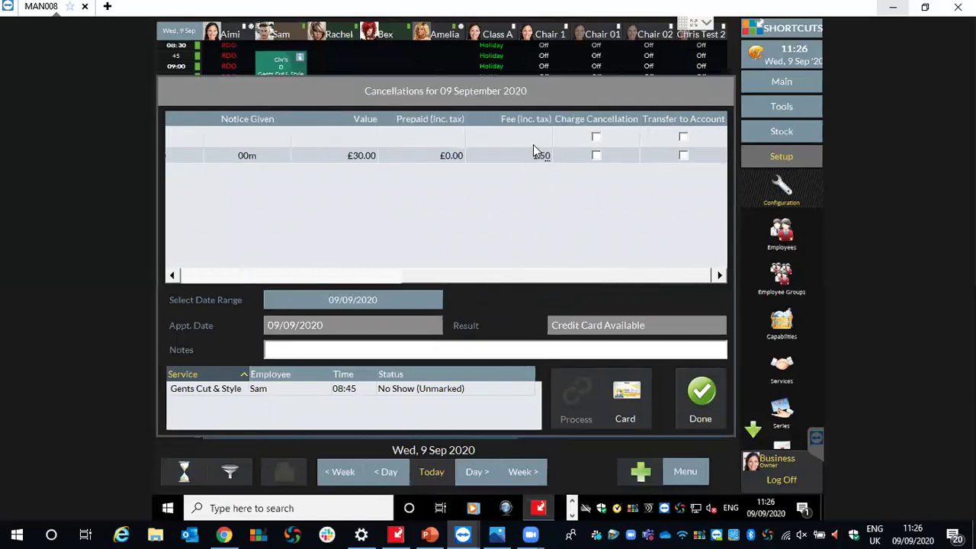
{"action": "left_click", "coordinate": [597, 157]}
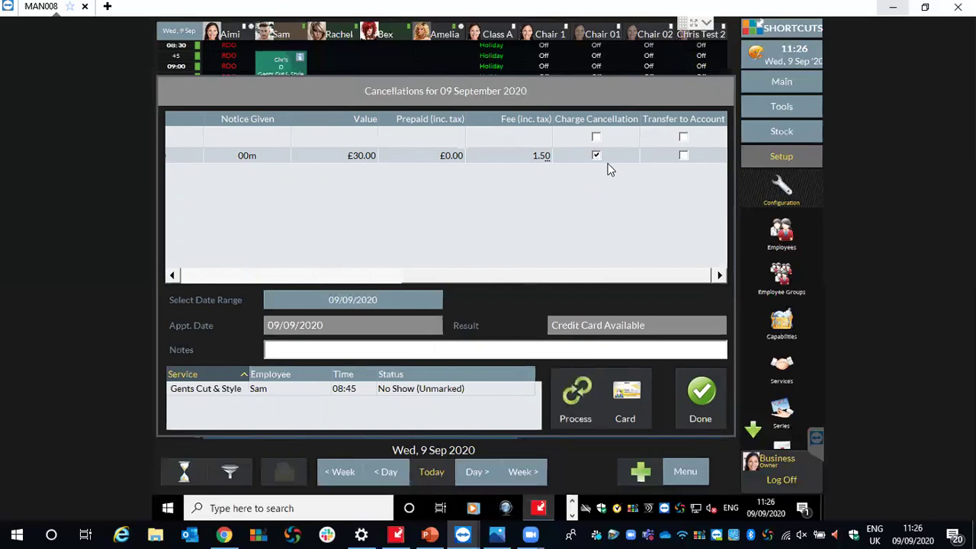
{"action": "left_click", "coordinate": [596, 156]}
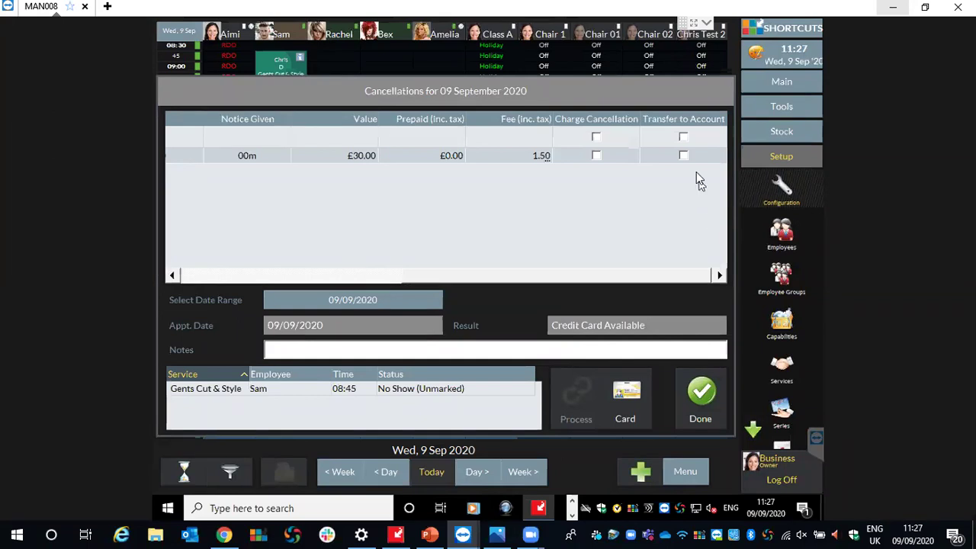
{"action": "left_click", "coordinate": [684, 155]}
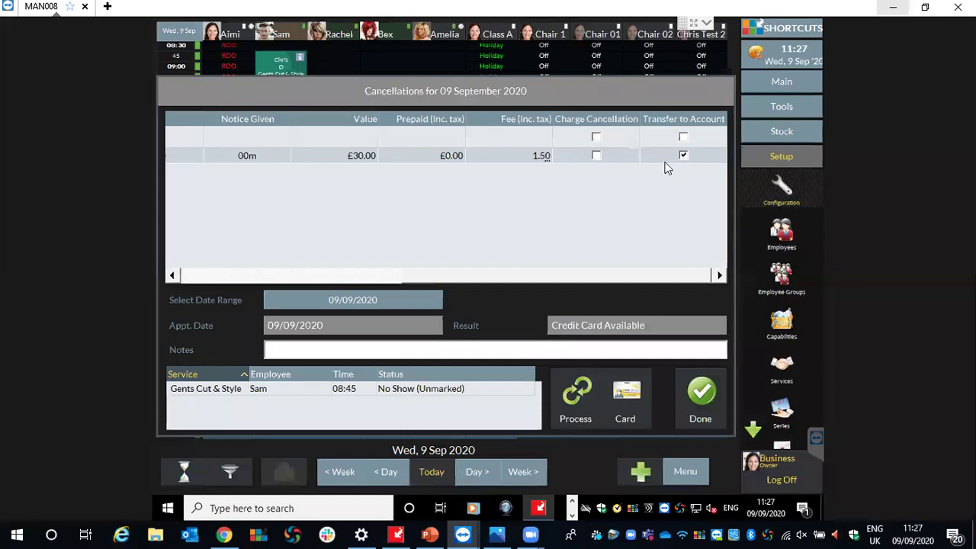
{"action": "left_click", "coordinate": [596, 156]}
{"action": "left_click", "coordinate": [595, 154]}
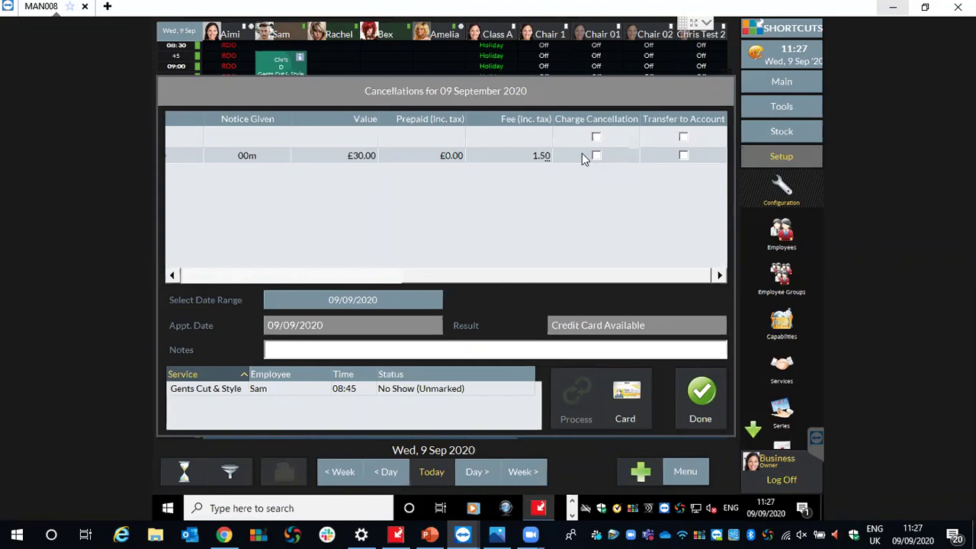
Change the No Show cancellation fee to 0.50, charge and process it, then close Cancellations.
{"action": "left_click", "coordinate": [536, 158]}
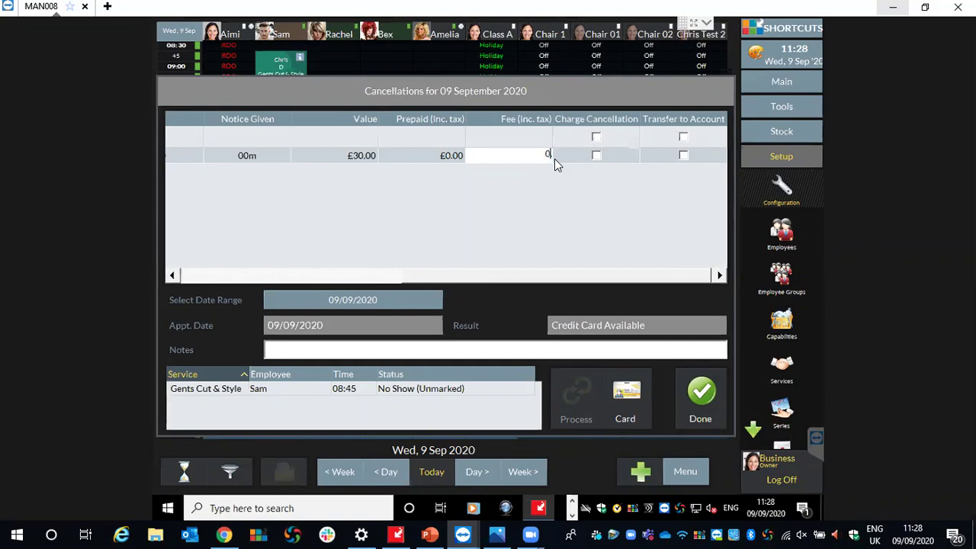
{"action": "left_click", "coordinate": [543, 199]}
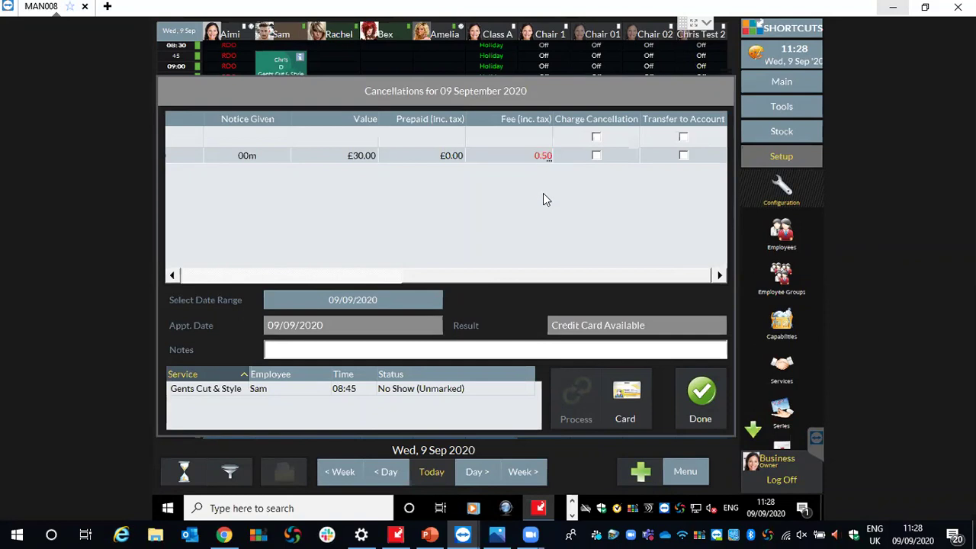
{"action": "left_click", "coordinate": [596, 156]}
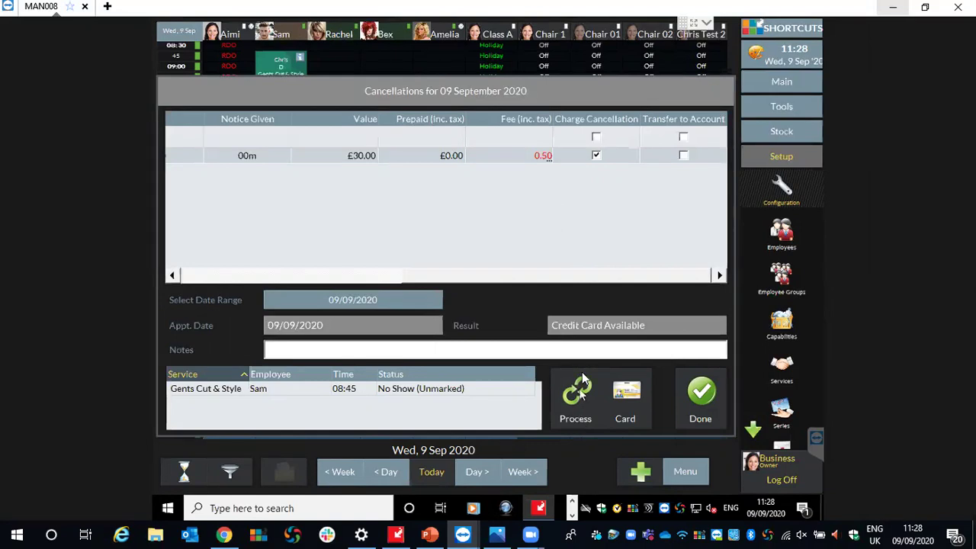
{"action": "left_click", "coordinate": [597, 156]}
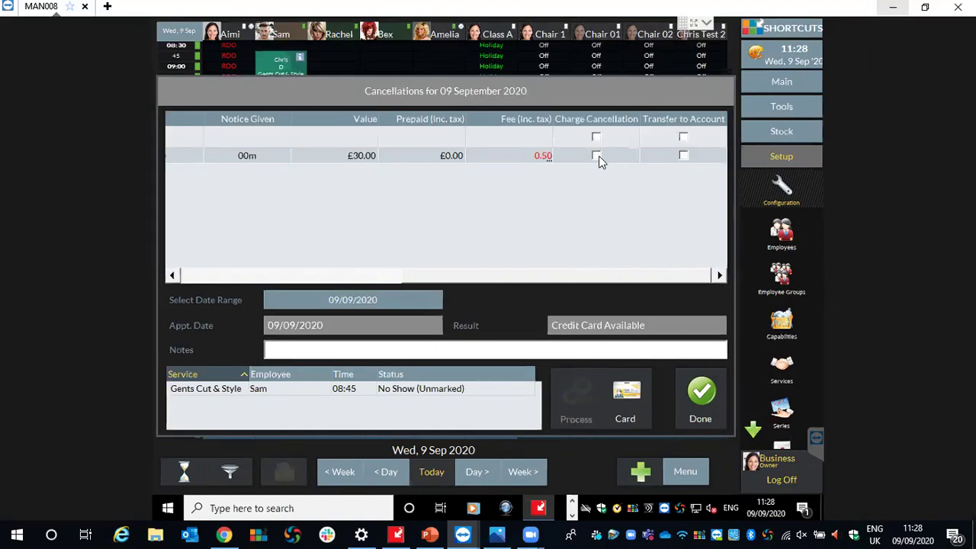
{"action": "left_click", "coordinate": [715, 390]}
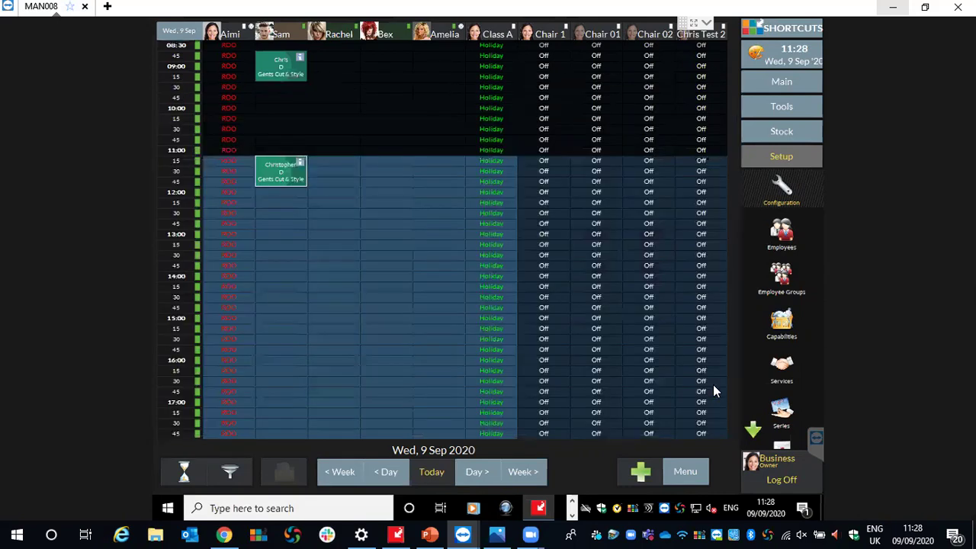